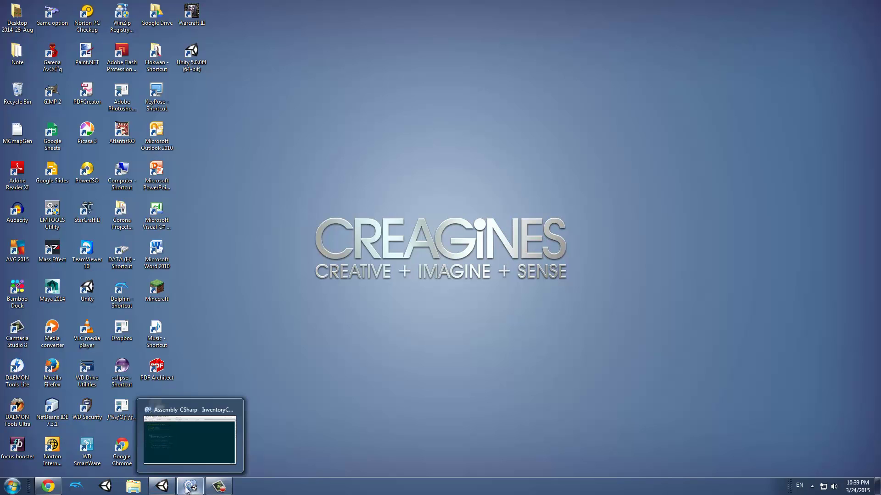
# - Bring the Unity editor showing the Inventory Tutorial 2 scene to the front
pyautogui.click(161, 487)
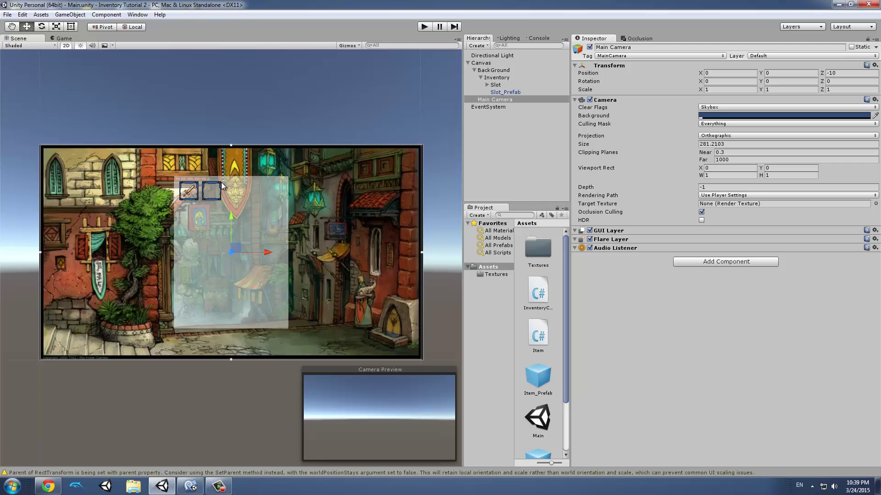
pyautogui.click(426, 27)
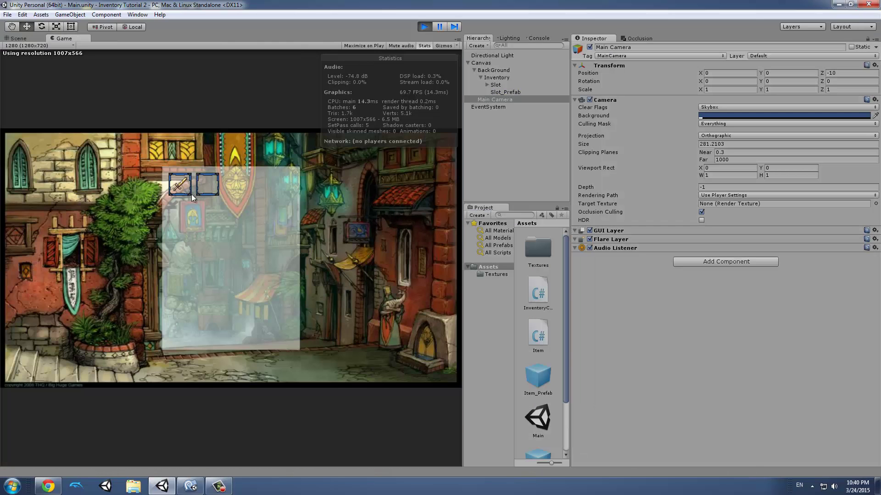
pyautogui.moveTo(181, 182)
pyautogui.mouseDown()
pyautogui.moveTo(208, 190)
pyautogui.moveTo(180, 185)
pyautogui.mouseUp()
pyautogui.click(422, 27)
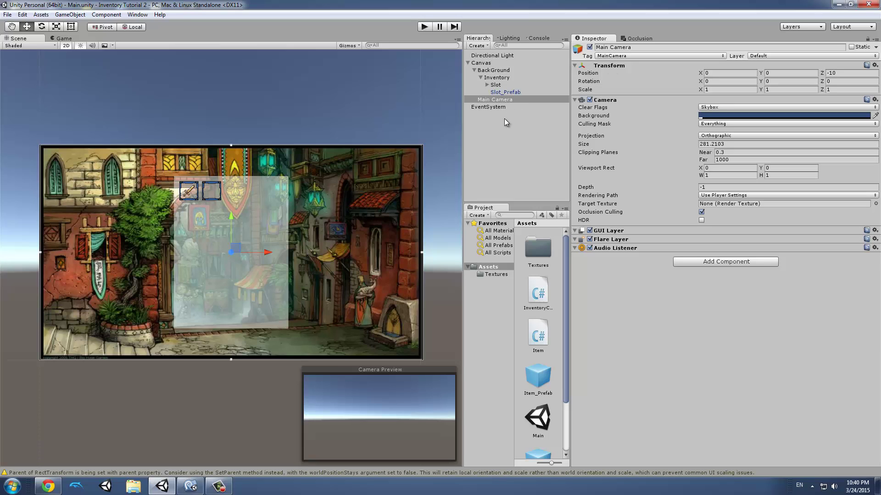
# - Open InventoryController.cs, declare 'public GameObject slotPrefab, itemPrefab;', and add a blank line below
pyautogui.click(541, 301)
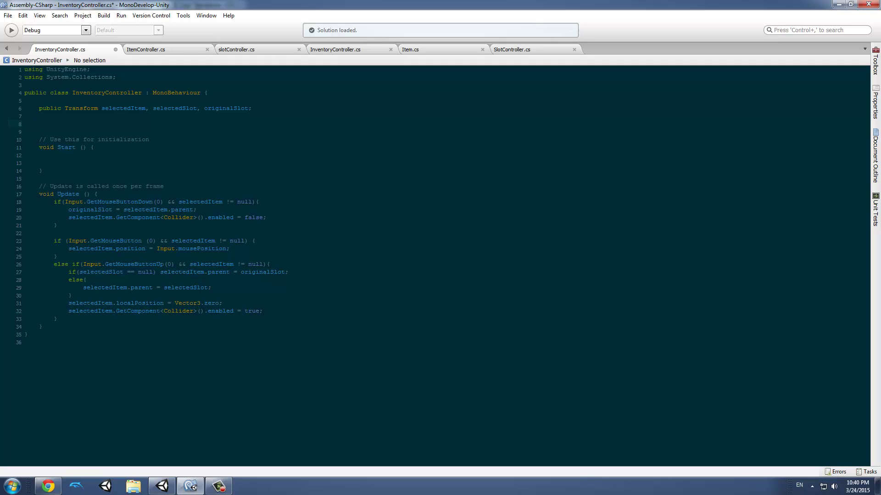
pyautogui.hotkey('ctrl', 'space')
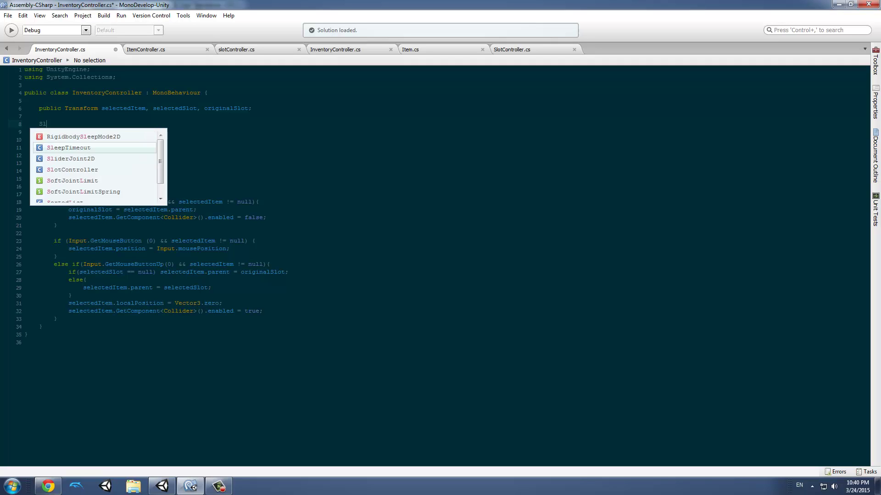
pyautogui.press('Escape')
pyautogui.write('p')
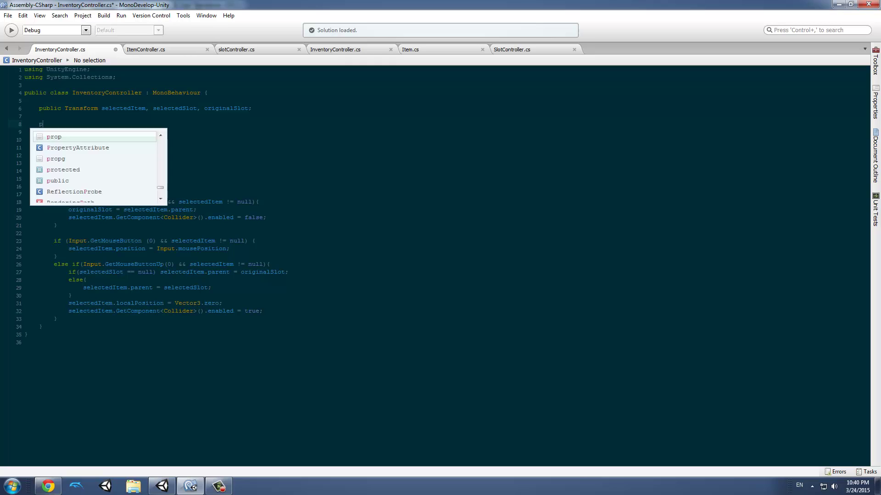
pyautogui.write('ublic game ')
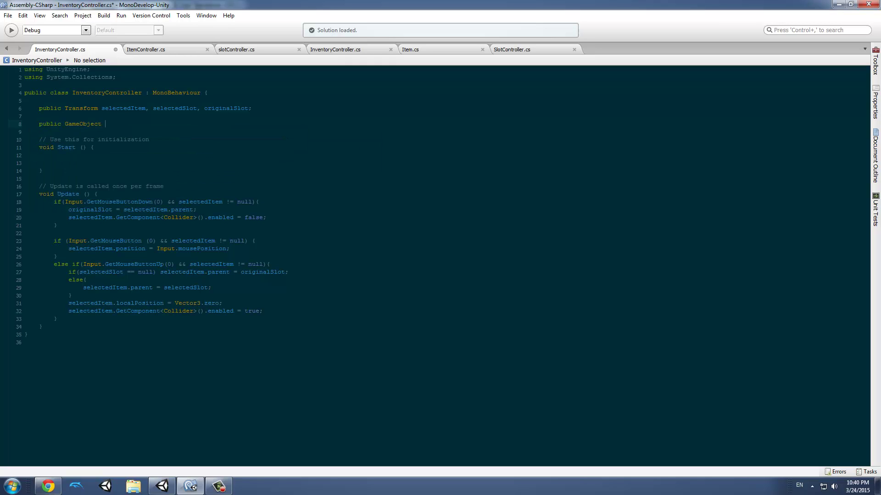
pyautogui.write('slotPrefab;')
pyautogui.press('Left')
pyautogui.write(', itemP')
pyautogui.write('refa')
pyautogui.press('Right')
pyautogui.press('Return')
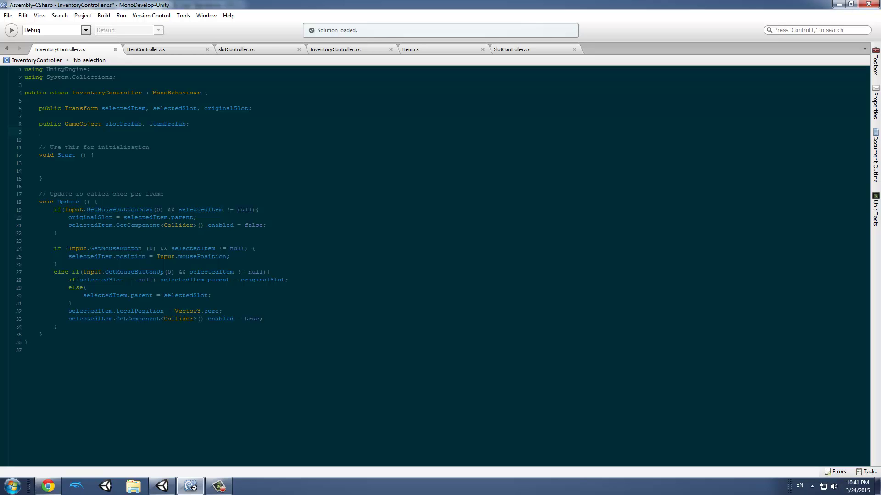
# - Save the script and begin declaring a public Vector2 invetorySize field
pyautogui.hotkey('ctrl', 's')
pyautogui.write('publi')
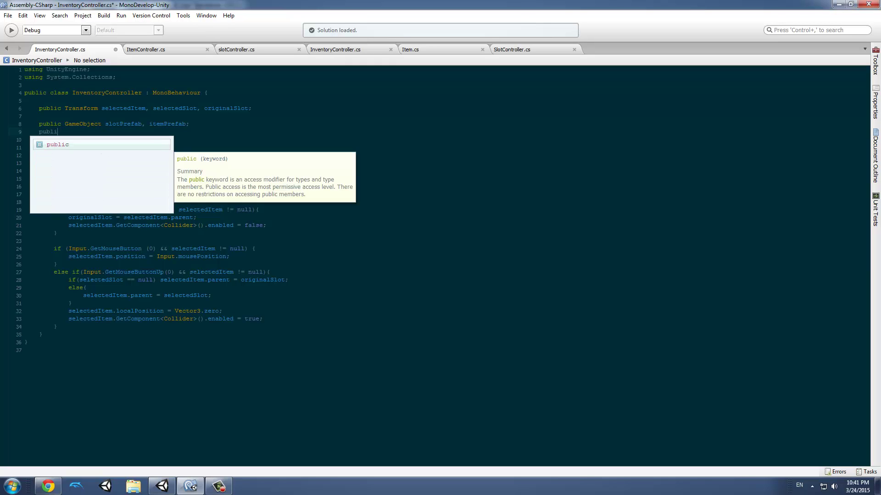
pyautogui.write('c v')
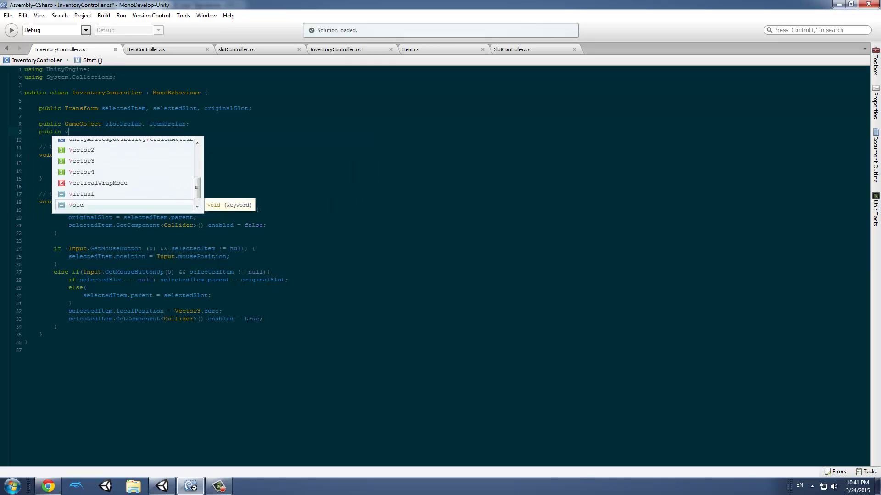
pyautogui.write('e')
pyautogui.press('Return')
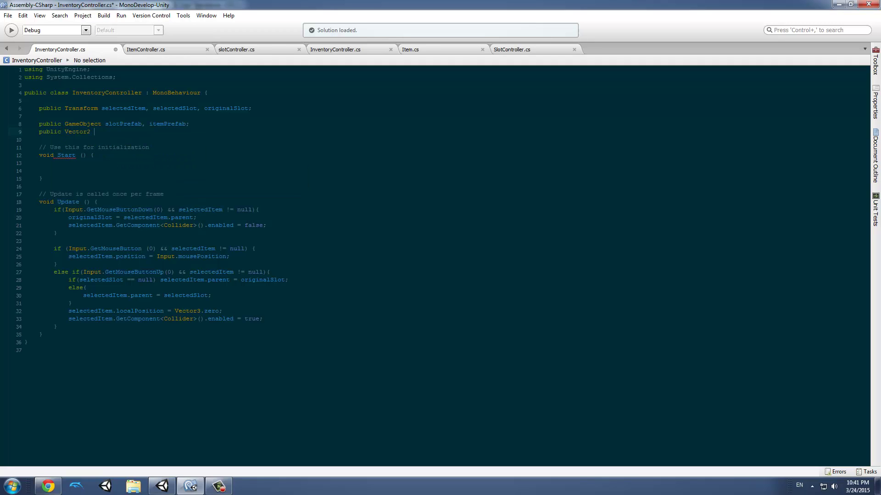
pyautogui.write('invetorySize')
pyautogui.press('BackSpace')
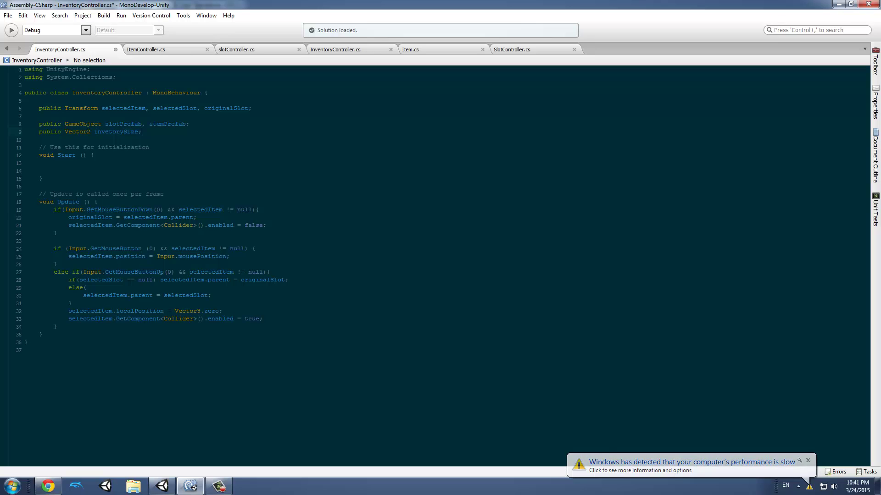
pyautogui.hotkey('alt', 'Tab')
pyautogui.press('Tab')
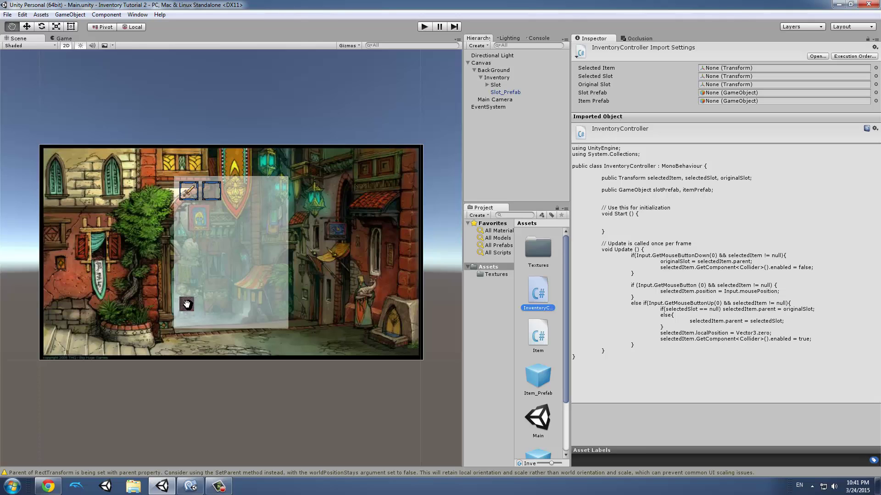
# - Initialize invetorySize to a new Vector2 (4,6) and add a line for 'public float slotSize;'
pyautogui.hotkey('alt', 'Tab')
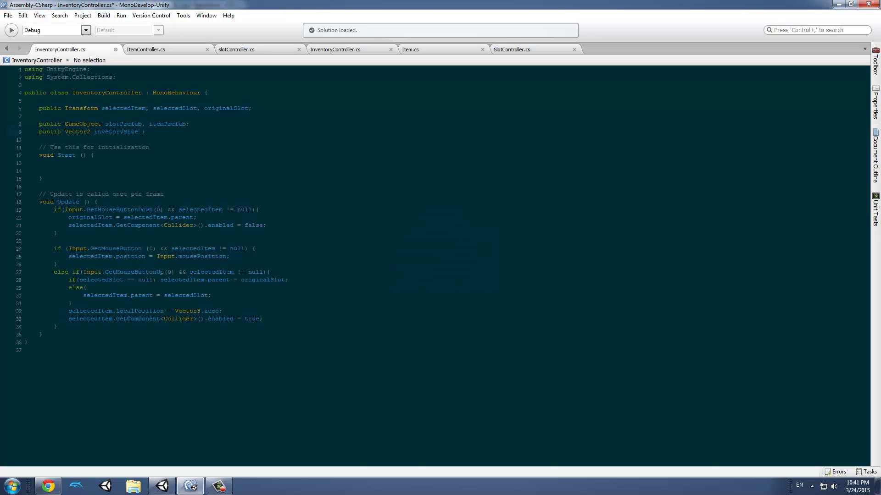
pyautogui.write('new Vec')
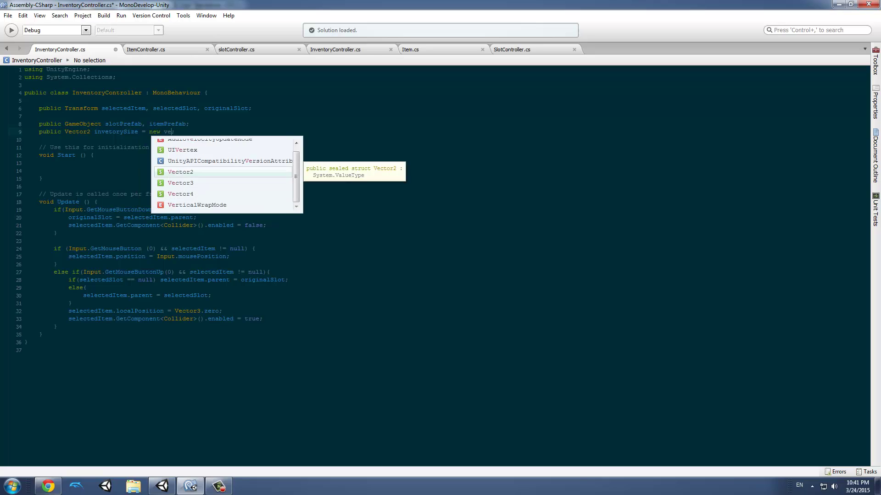
pyautogui.press('Return')
pyautogui.write('(')
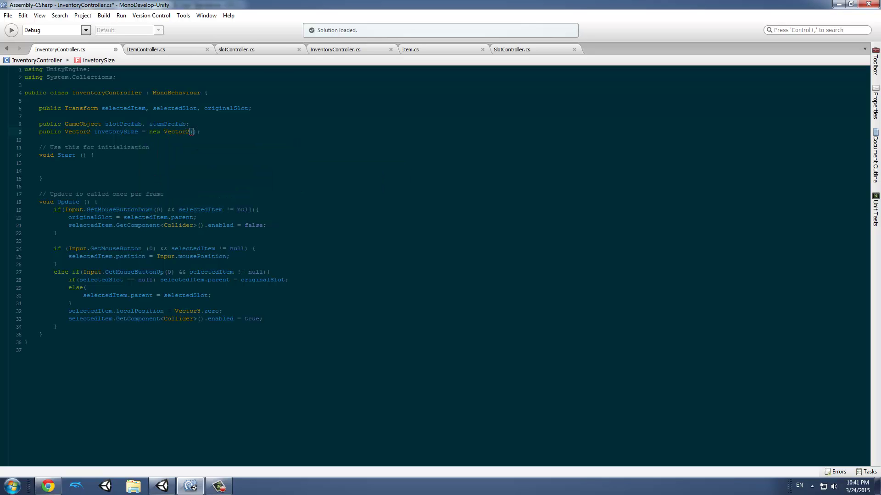
pyautogui.write('4,6')
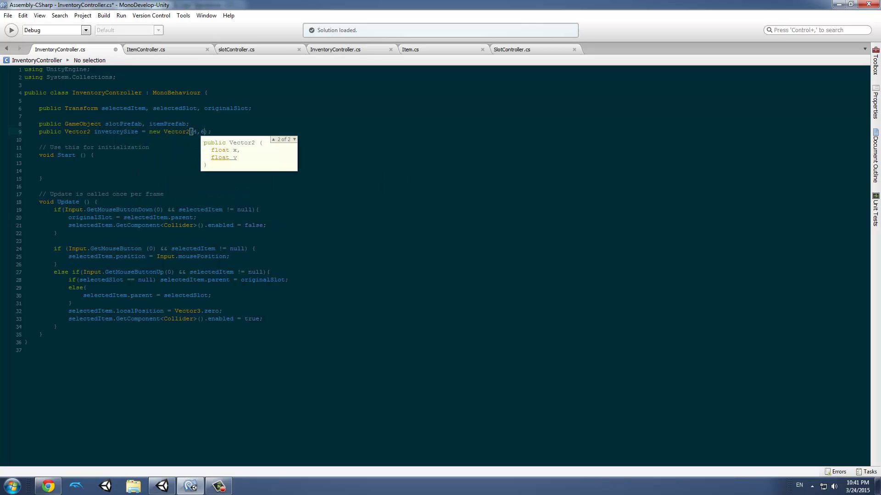
pyautogui.press('End')
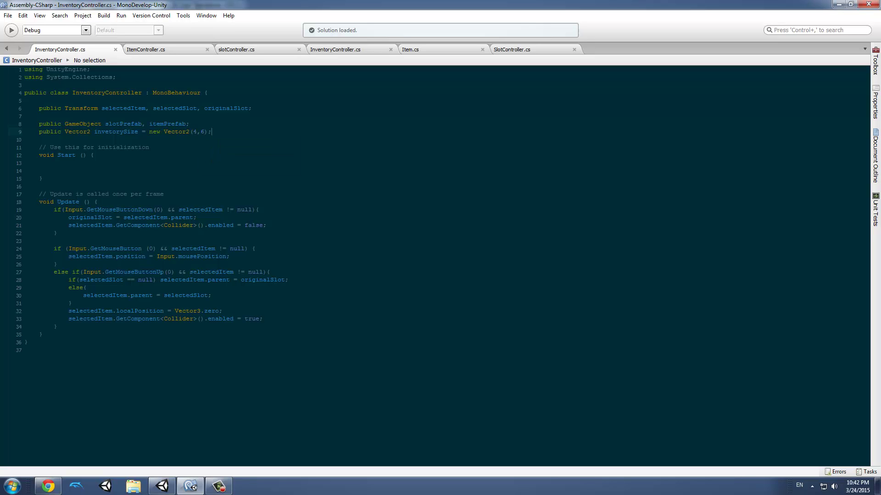
pyautogui.hotkey('alt', 'Tab')
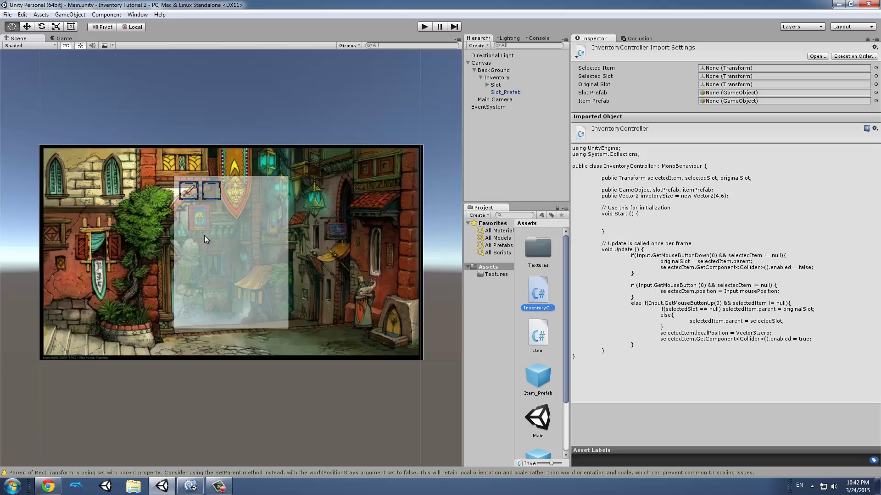
pyautogui.hotkey('alt', 'Tab')
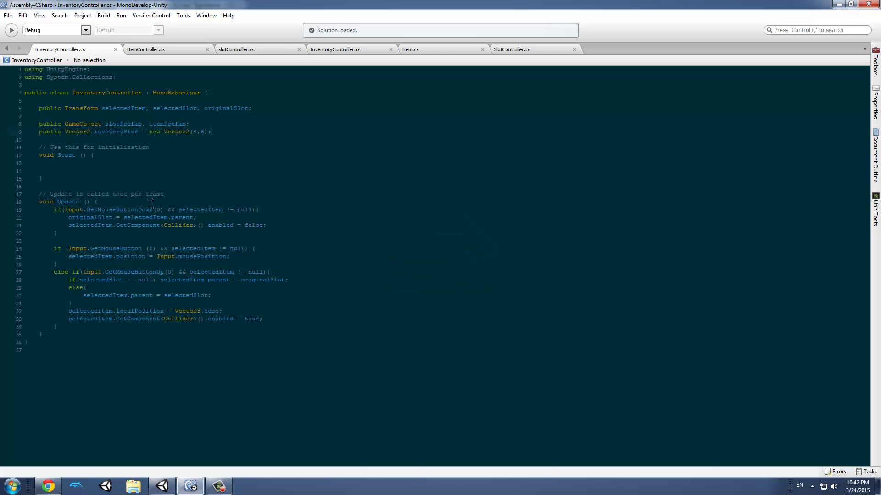
pyautogui.press('Return')
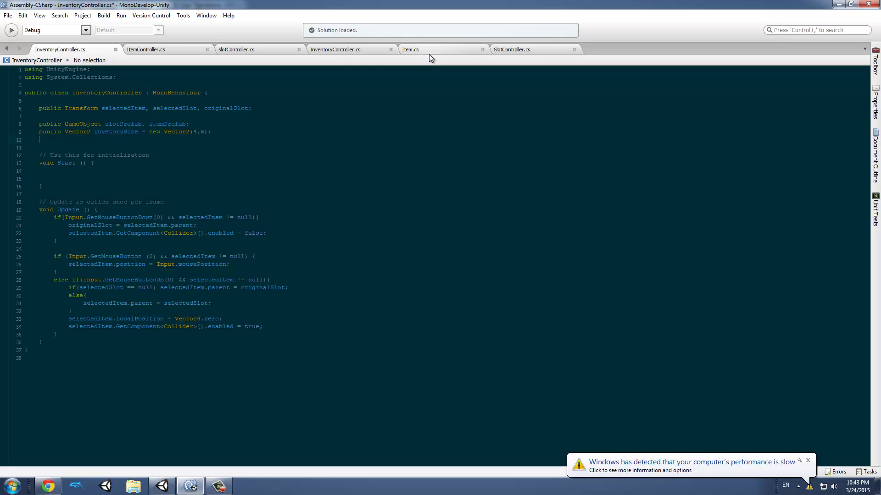
pyautogui.write('public ')
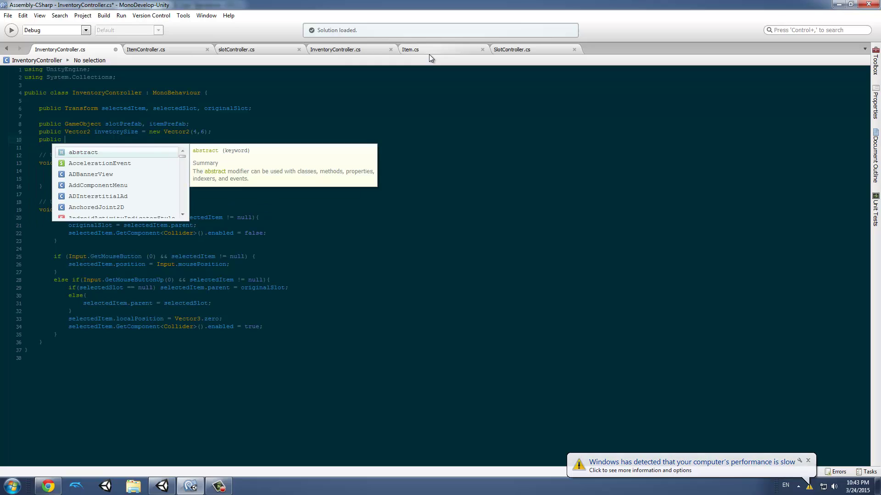
pyautogui.write('float ')
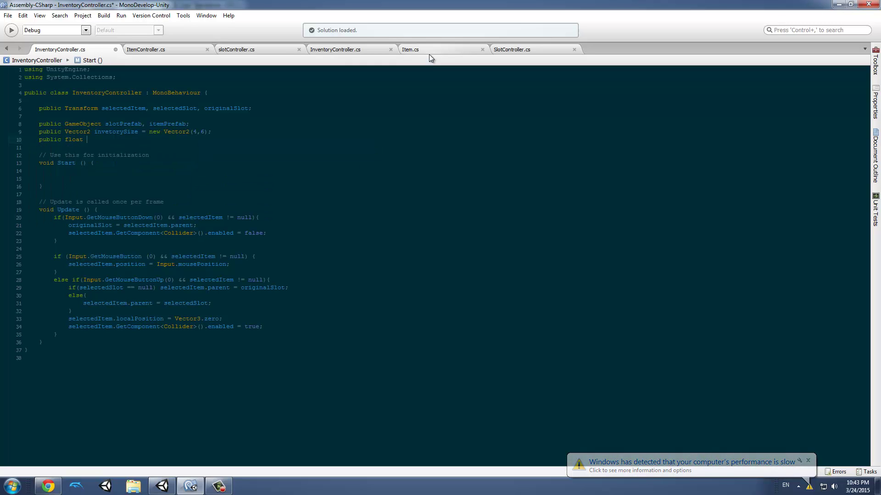
pyautogui.write('slotSize;')
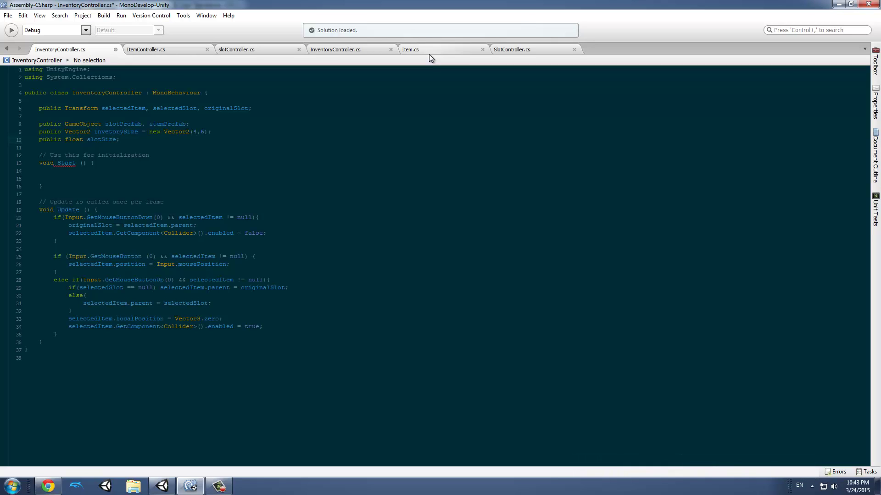
# - Add 'public Vector2 windowSize;' below slotSize, save, and return to Unity
pyautogui.click(66, 172)
pyautogui.click(132, 142)
pyautogui.press('Return')
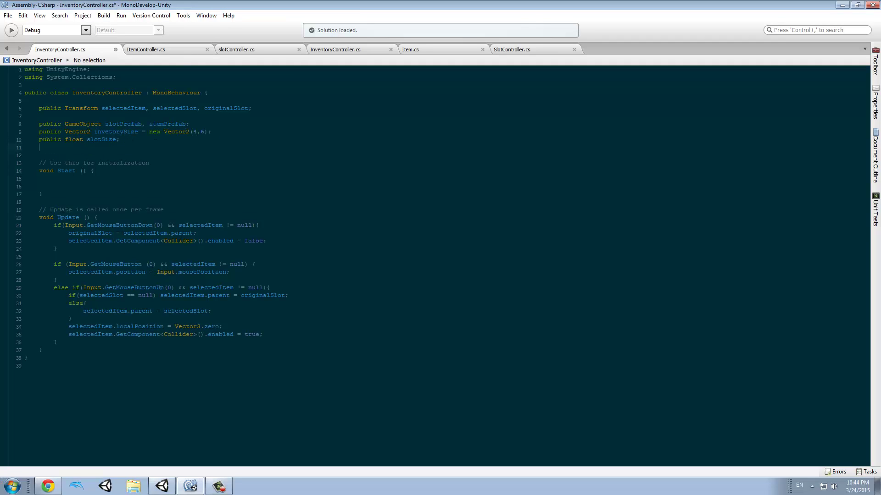
pyautogui.write('pu')
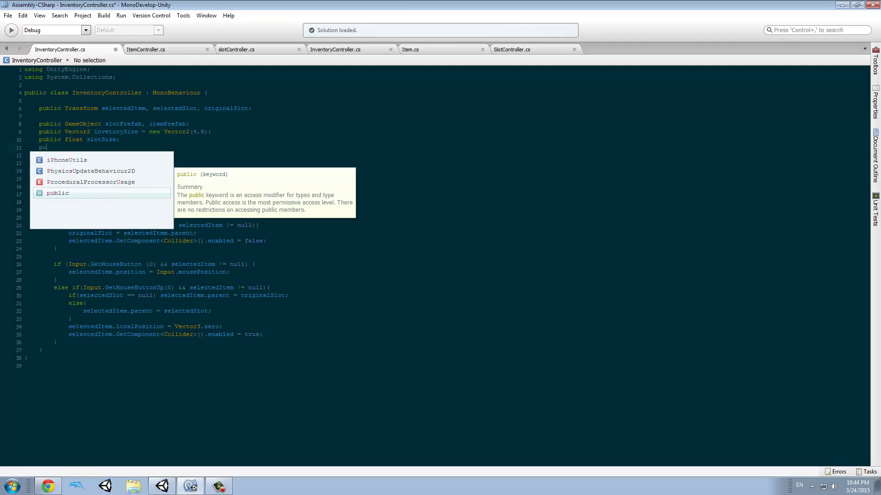
pyautogui.write('blic')
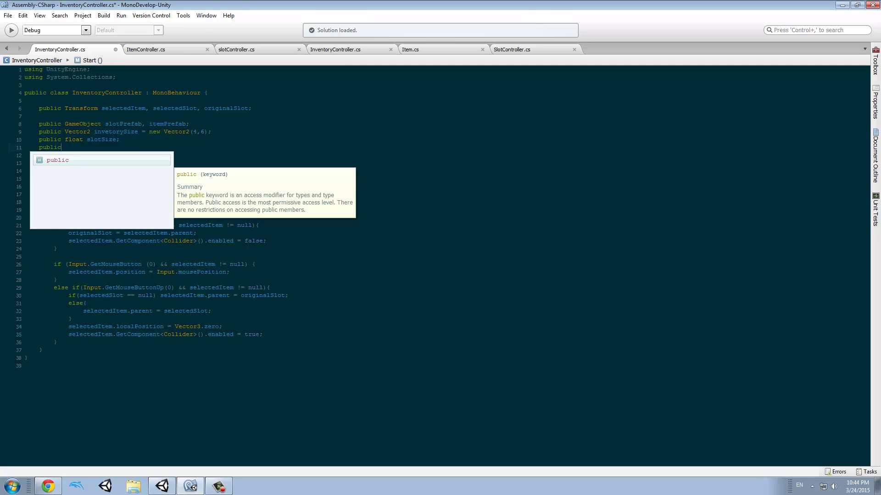
pyautogui.write(' ve')
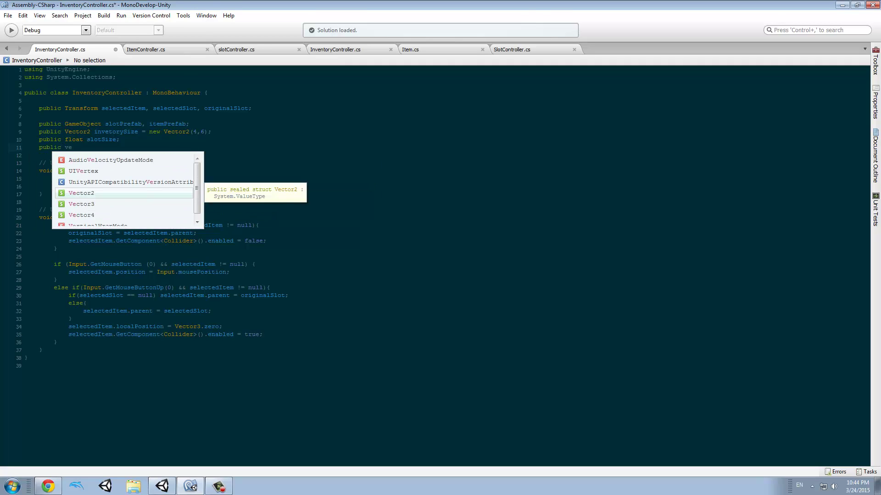
pyautogui.write(' window')
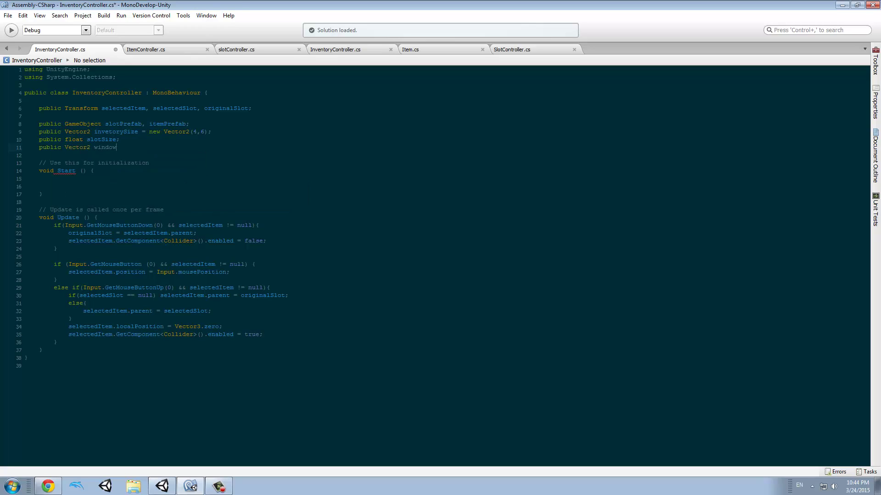
pyautogui.write('sSize;')
pyautogui.hotkey('ctrl', 's')
pyautogui.hotkey('alt', 'Tab')
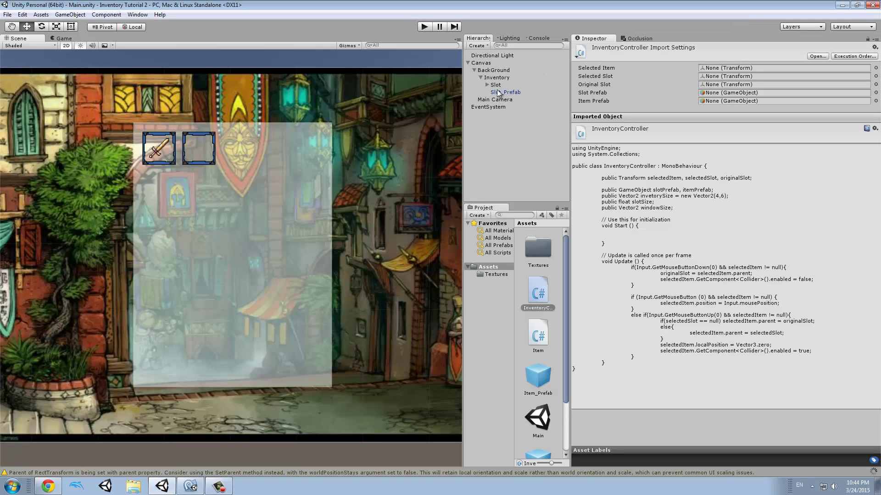
# - On the Inventory object, set Window Size X to 300 and move to the Y field
pyautogui.click(502, 79)
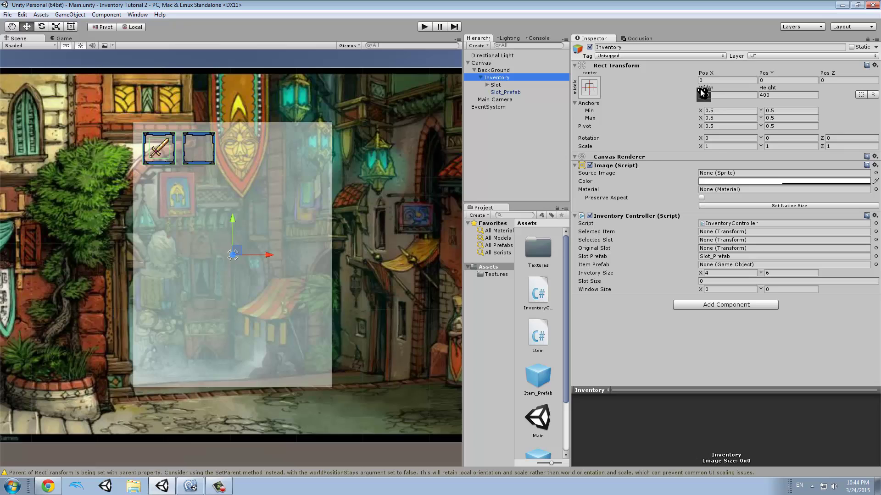
pyautogui.click(714, 287)
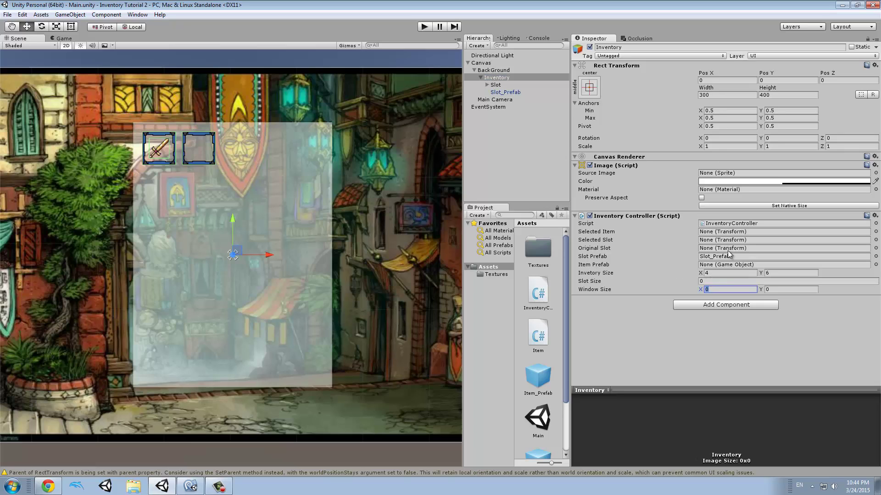
pyautogui.write('300')
pyautogui.press('Tab')
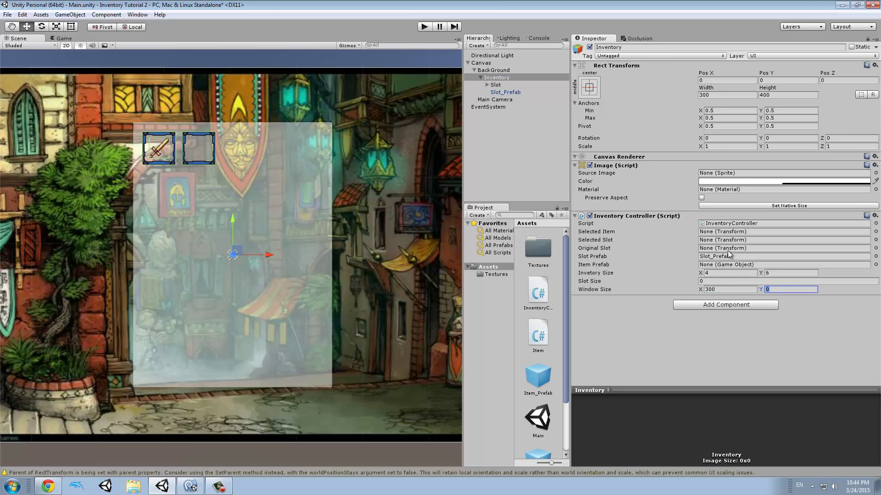
pyautogui.write('400')
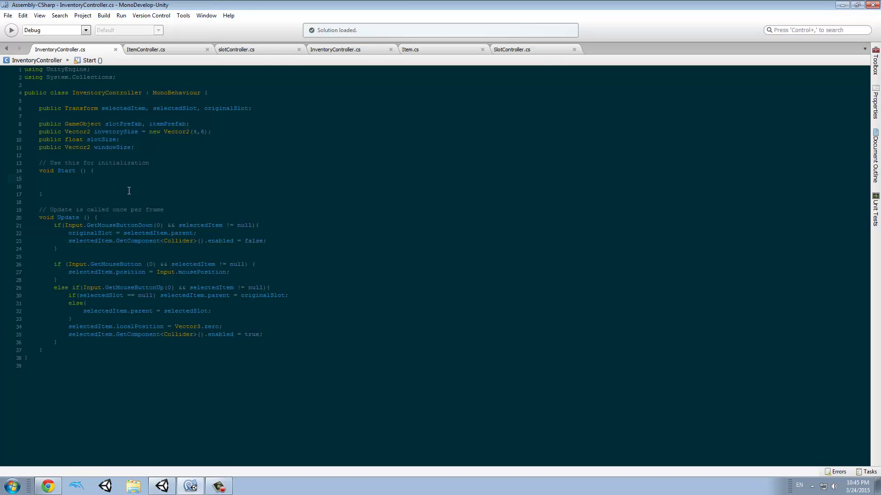
pyautogui.write('for(')
pyautogui.write('x')
# - Write nested for loops in Start() over x < invetorySize.x and y < invetorySize.y
pyautogui.press('BackSpace')
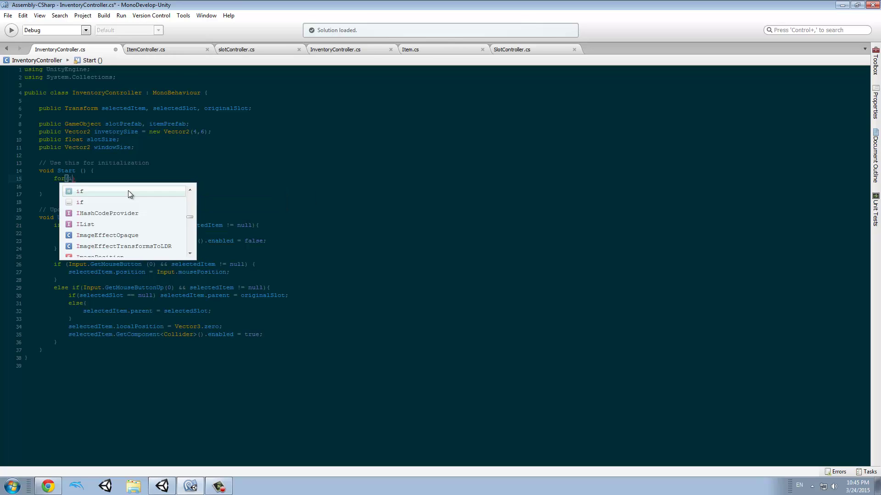
pyautogui.write('int x')
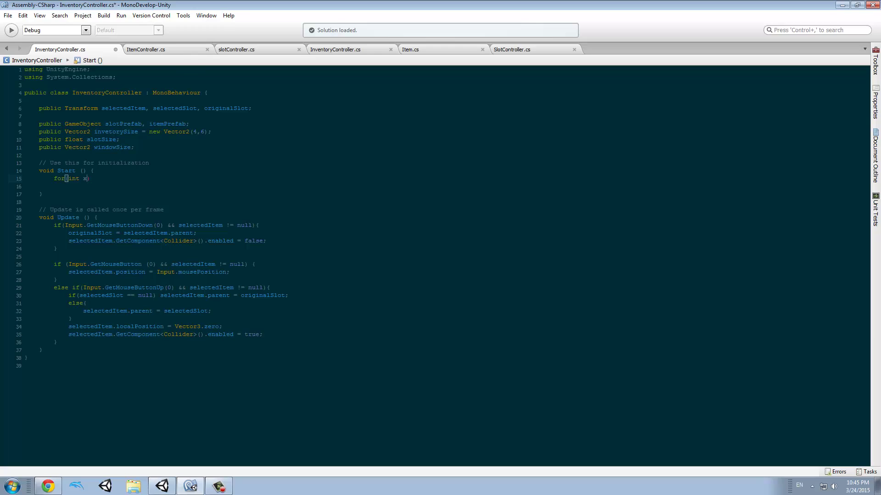
pyautogui.write(' = ')
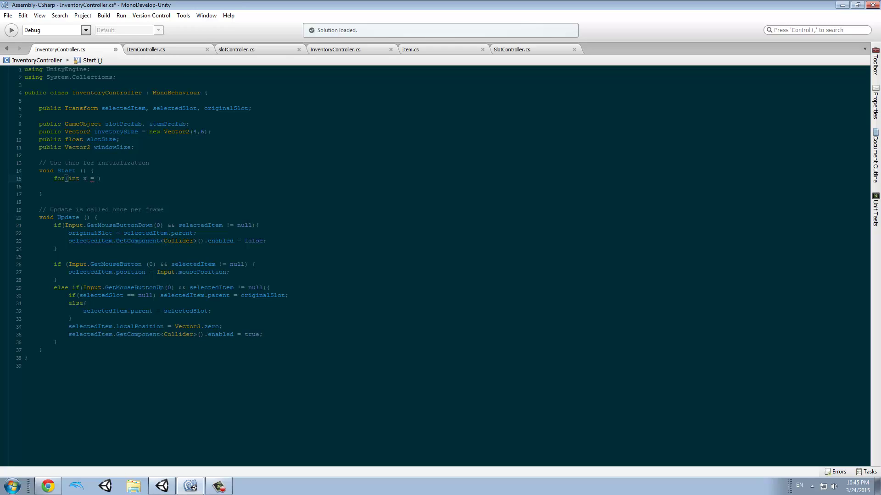
pyautogui.write('0; ')
pyautogui.write('x < ')
pyautogui.write('inve')
pyautogui.press('Return')
pyautogui.write('.x')
pyautogui.press('Escape')
pyautogui.write('; ')
pyautogui.write('x++) ')
pyautogui.write('{')
pyautogui.press('Return')
pyautogui.write('}')
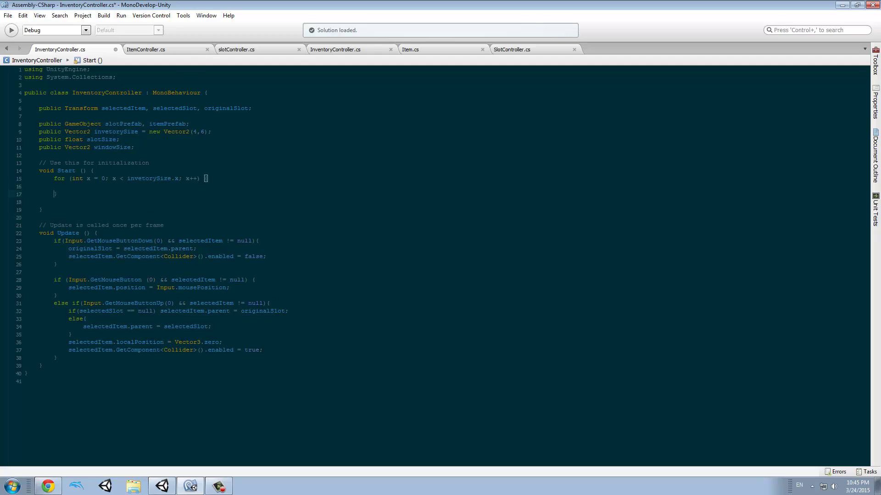
pyautogui.write('f')
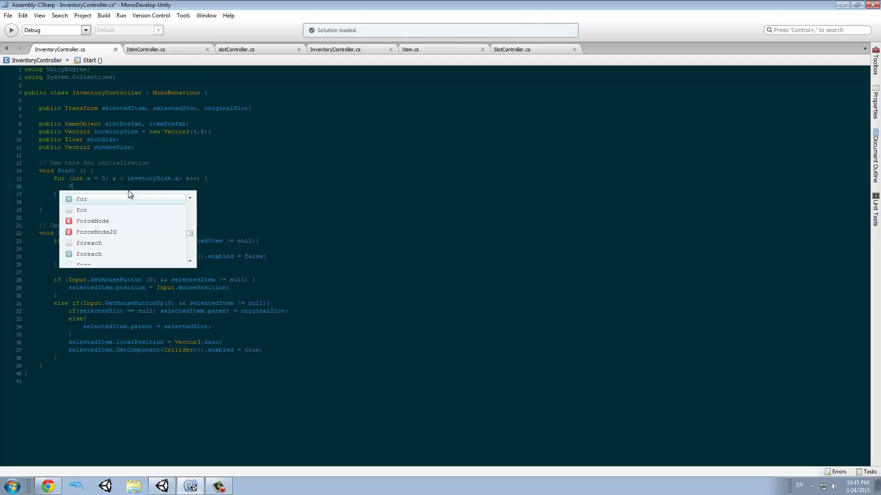
pyautogui.write('or(')
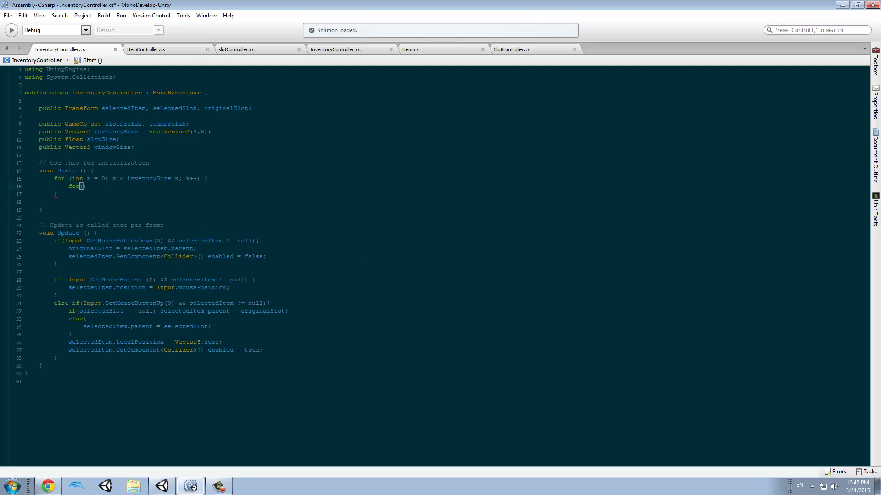
pyautogui.write('int y = 0; y < invetorySize.y; y ++){')
pyautogui.press('Return')
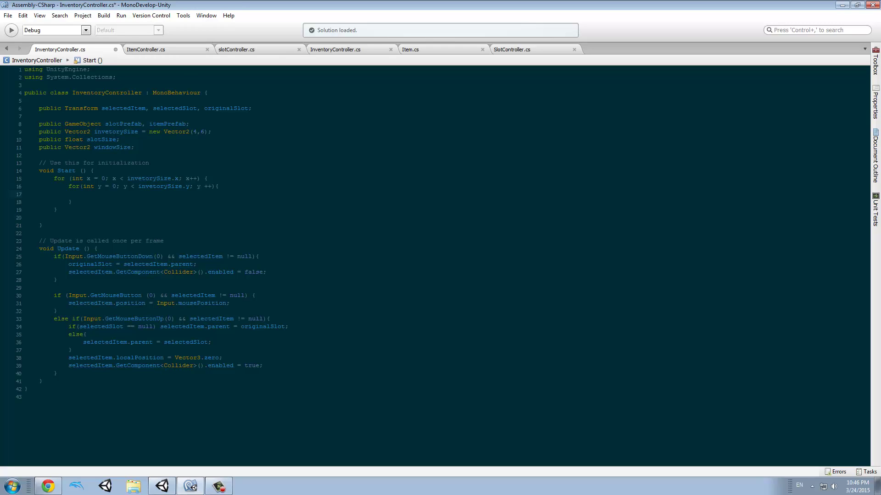
pyautogui.write('GameObject')
pyautogui.write(' slot')
pyautogui.write(' Inst')
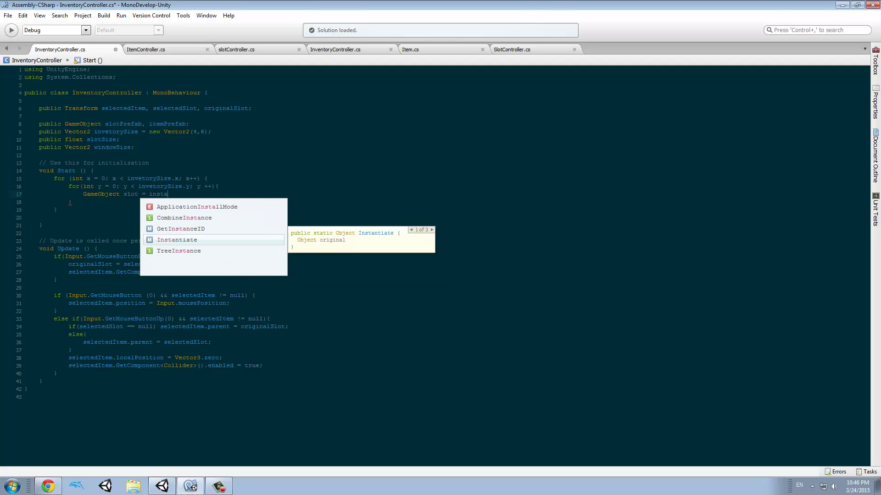
# - Begin an Instantiate(slotPrefab) call inside the inner loop
pyautogui.press('Return')
pyautogui.write('slot')
pyautogui.press('BackSpace')
pyautogui.press('BackSpace')
pyautogui.press('BackSpace')
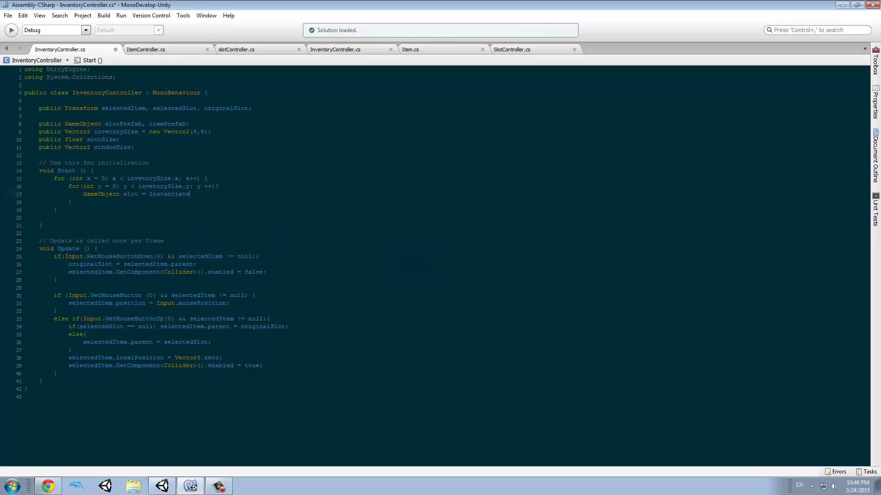
pyautogui.write('()')
pyautogui.write('slot')
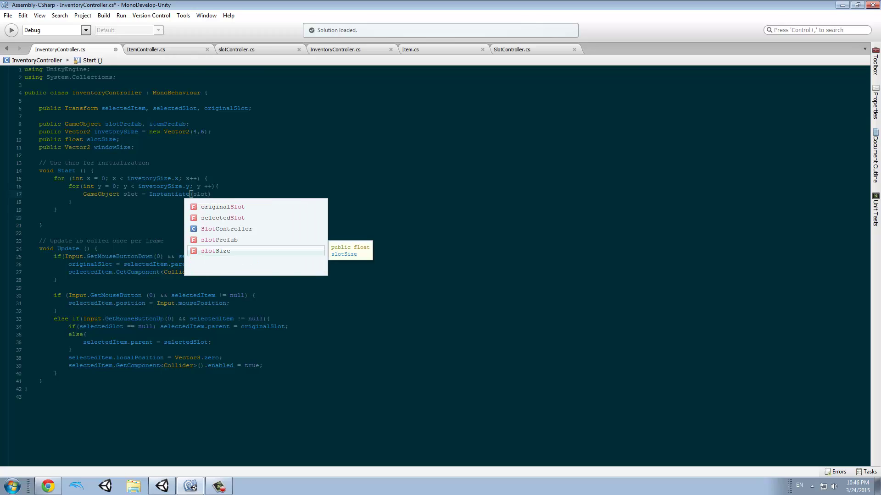
pyautogui.press('Up')
pyautogui.press('Return')
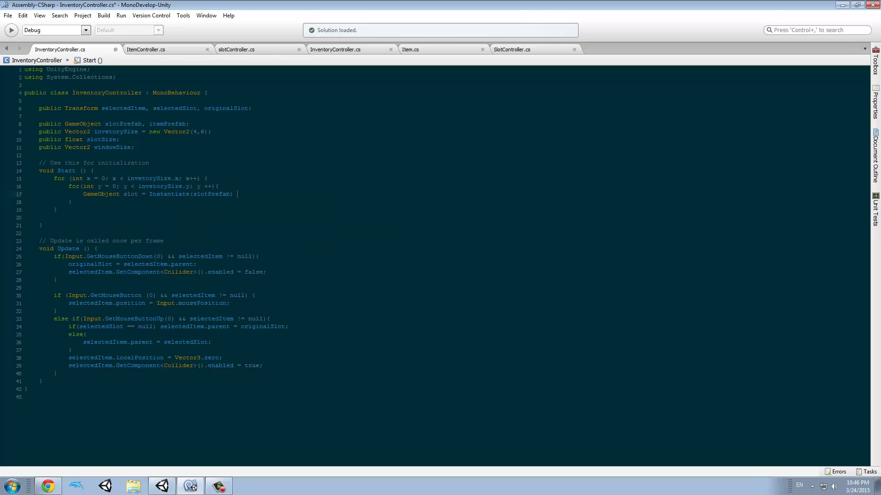
pyautogui.write('as')
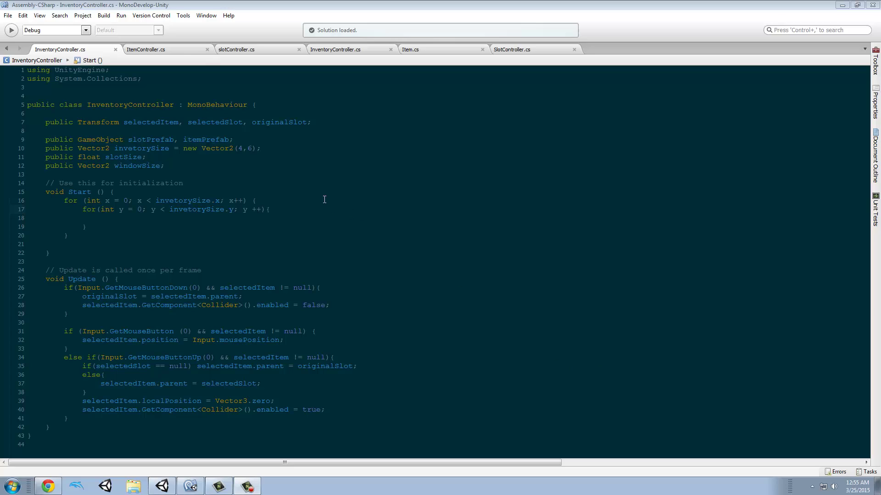
# - Add 'using UnityEngine.UI;' on line 3 of InventoryController
pyautogui.click(159, 86)
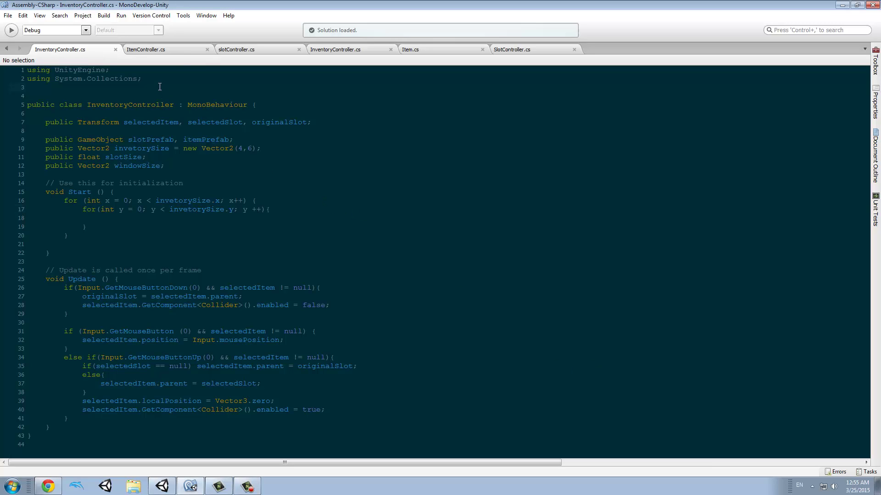
pyautogui.write('usin')
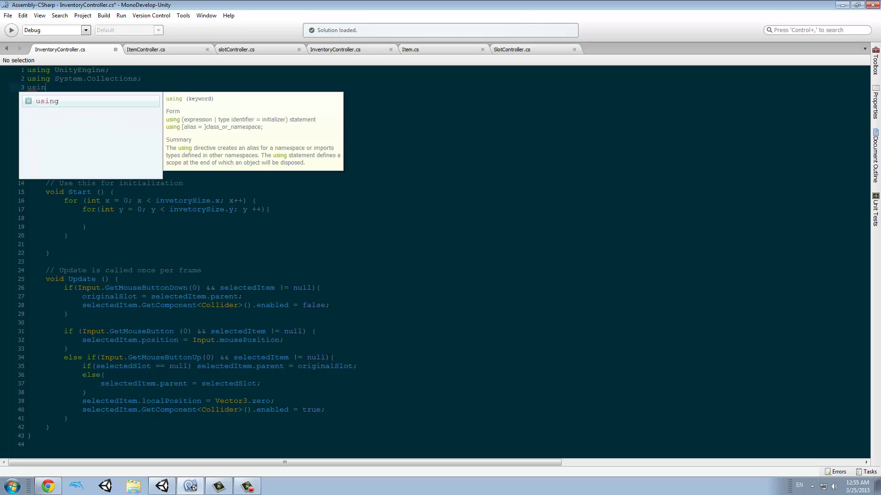
pyautogui.write('g ')
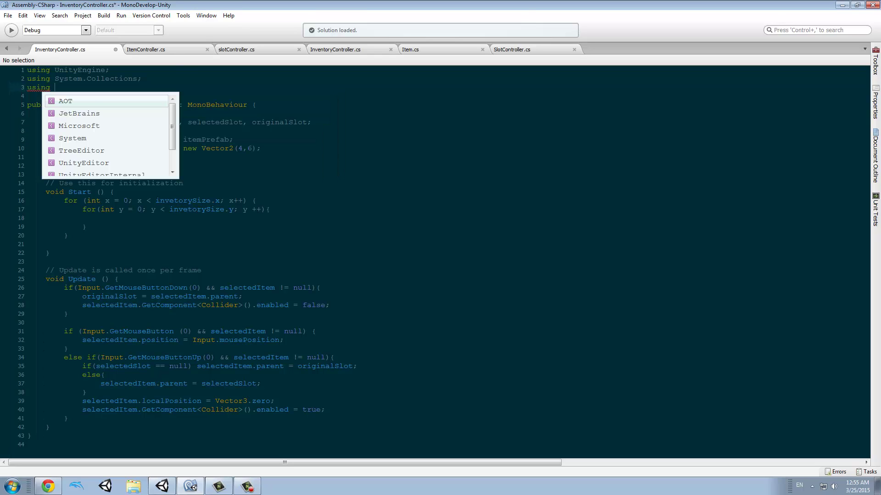
pyautogui.write('U')
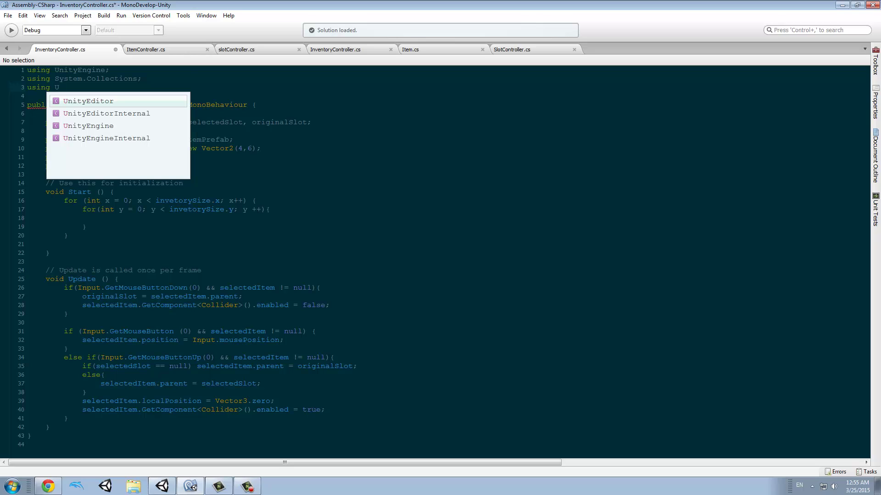
pyautogui.press('Down')
pyautogui.press('Down')
pyautogui.press('Return')
pyautogui.write('.ui;')
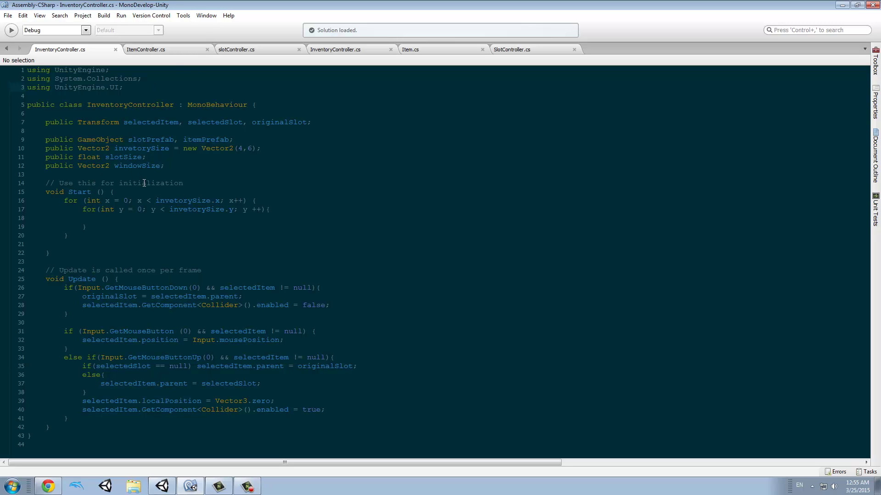
pyautogui.keyDown('ctrl'); pyautogui.scroll(1, 145, 186); pyautogui.keyUp('ctrl')
pyautogui.keyDown('ctrl'); pyautogui.scroll(1, 181, 201); pyautogui.keyUp('ctrl')
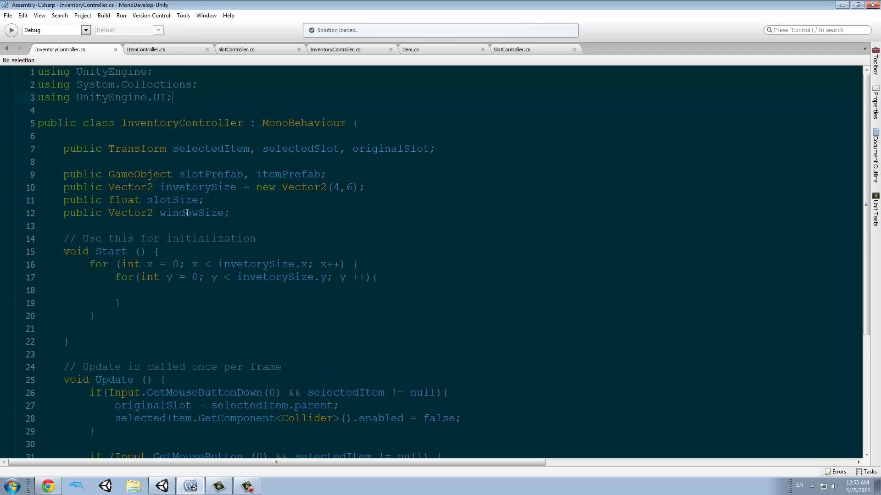
pyautogui.scroll(-1, 182, 211)
# - Make the x and y loops start at 1 and use <= invetorySize, then save
pyautogui.click(184, 222)
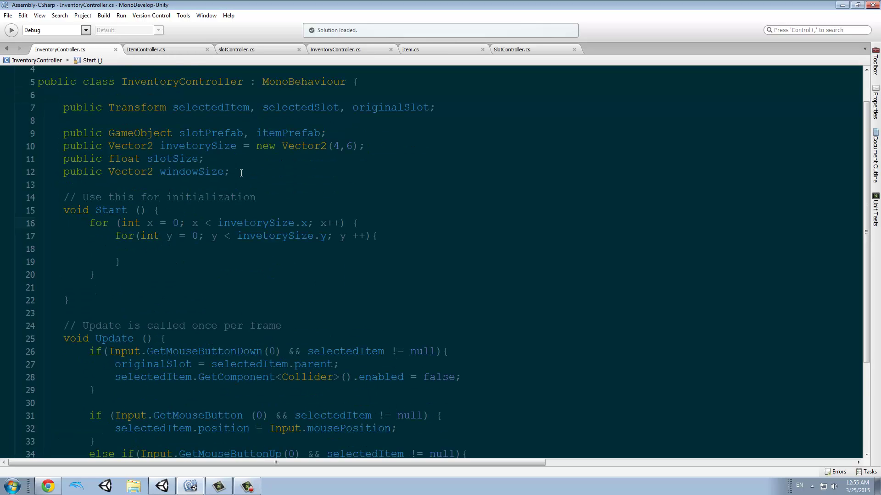
pyautogui.press('BackSpace')
pyautogui.write('1')
pyautogui.write('=')
pyautogui.click(218, 236)
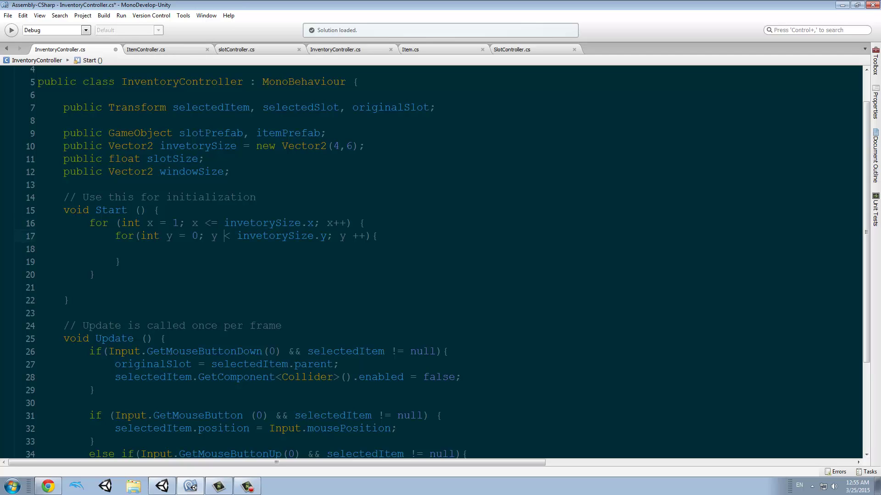
pyautogui.write('=')
pyautogui.press('BackSpace')
pyautogui.write('1')
pyautogui.hotkey('ctrl', 's')
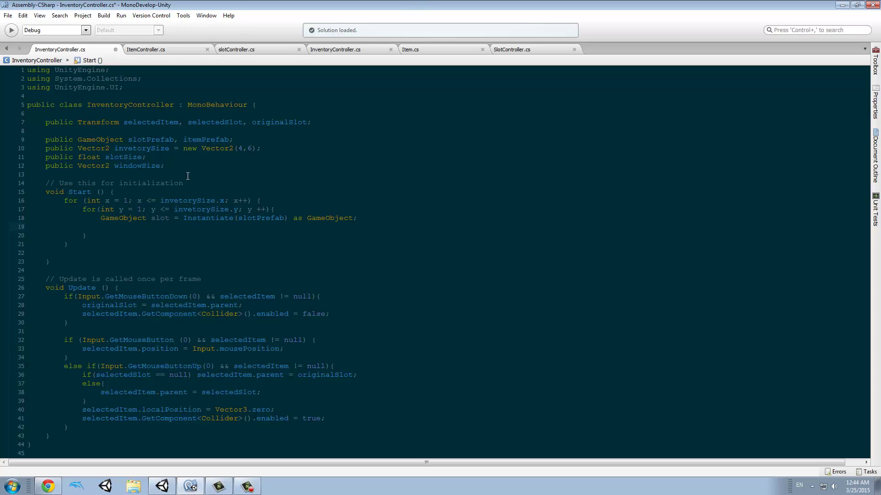
pyautogui.write('slot')
pyautogui.write(' .transform.pa')
# - Add 'slot.transform.parent = this.transform;', save, and open a new line below
pyautogui.press('Return')
pyautogui.write('= ')
pyautogui.write('this.tra')
pyautogui.press('Return')
pyautogui.write(';')
pyautogui.hotkey('ctrl', 's')
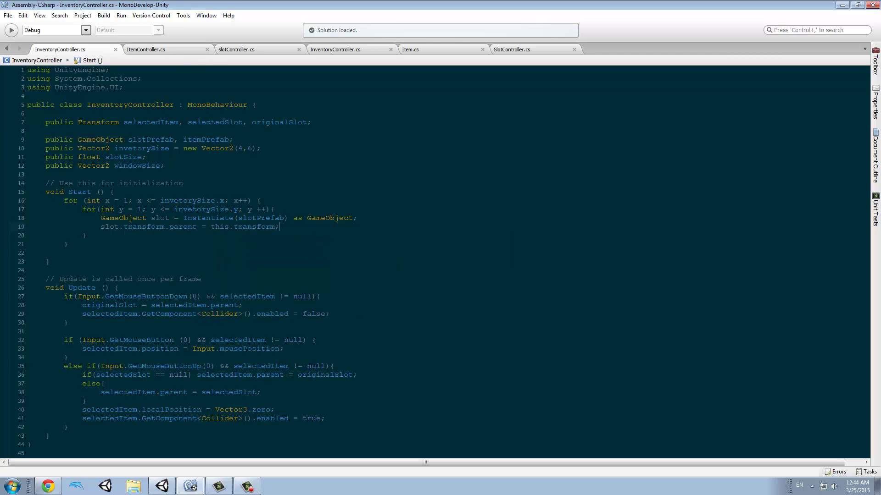
pyautogui.press('Return')
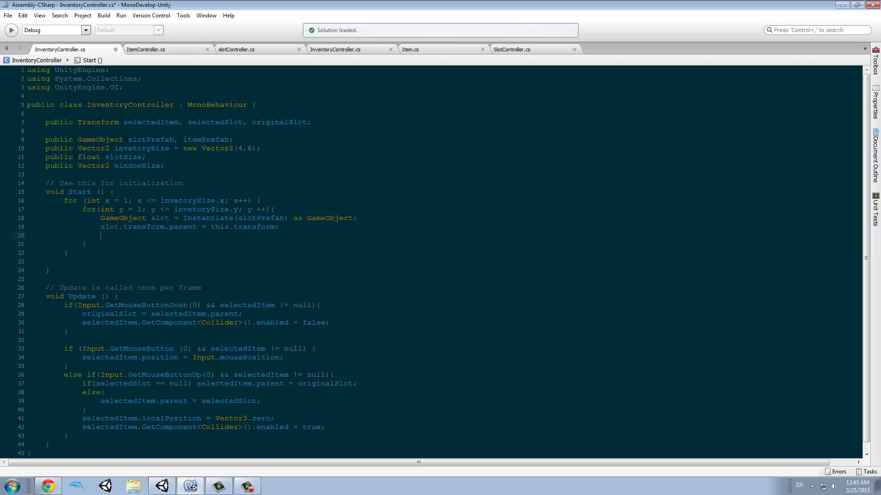
pyautogui.write('s')
# - Finish the line slot.name = "slot_"+x+"_"+y, save the script, and start a new line
pyautogui.press('BackSpace')
pyautogui.write('slot')
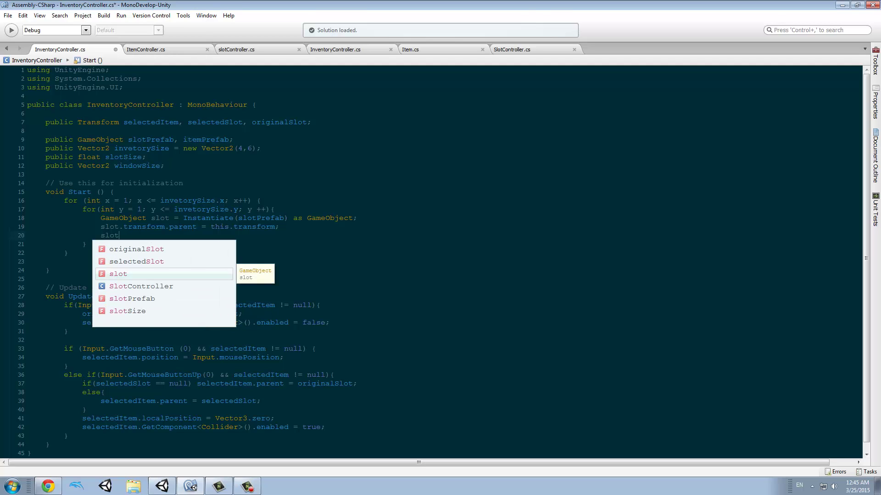
pyautogui.write('.name =')
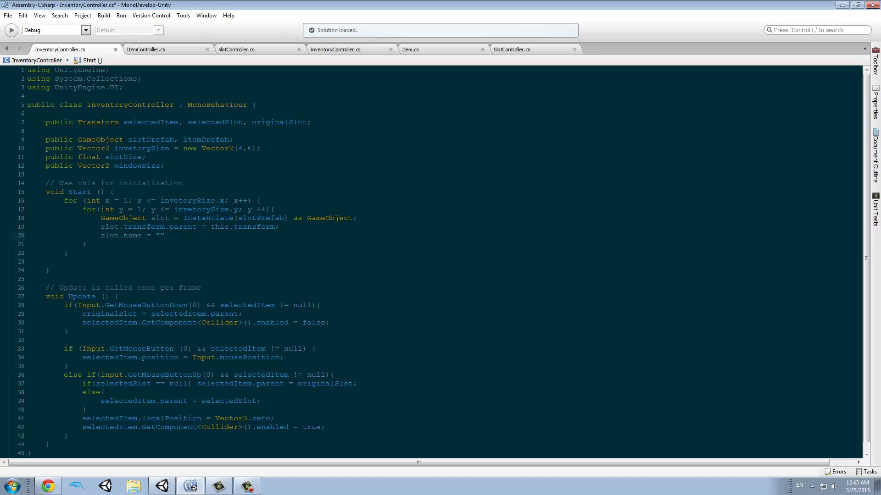
pyautogui.write('slot')
pyautogui.write('_')
pyautogui.write('+x')
pyautogui.write('+')
pyautogui.write('""')
pyautogui.write('_"+')
pyautogui.write('y')
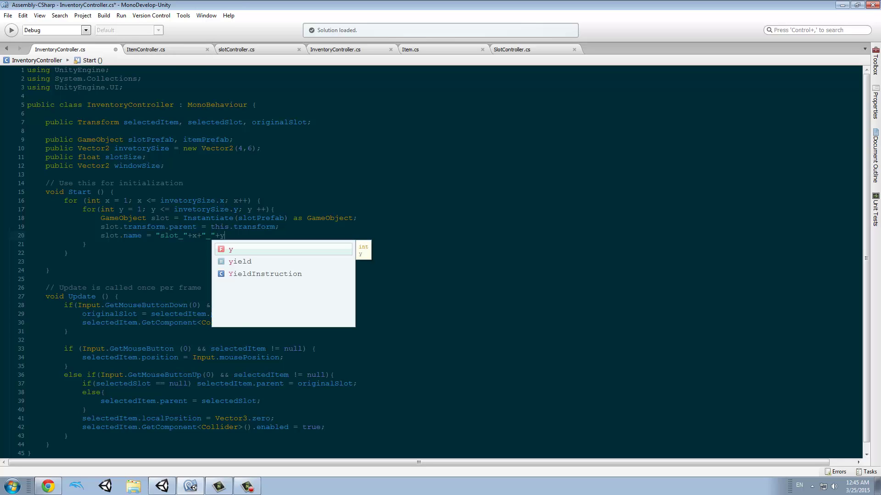
pyautogui.write(';')
pyautogui.hotkey('ctrl', 's')
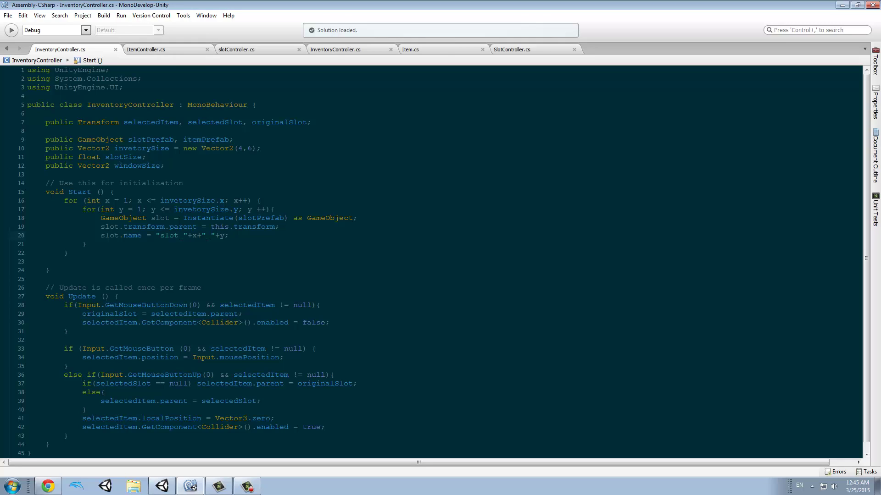
pyautogui.press('Return')
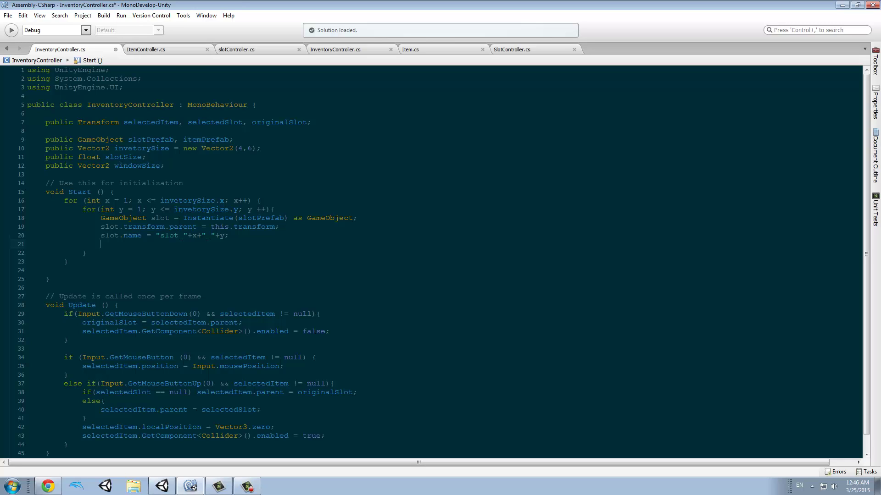
# - Start line 21 with slot.GetComponent<RectTransform>().anchoredPosition = using autocomplete
pyautogui.click(118, 87)
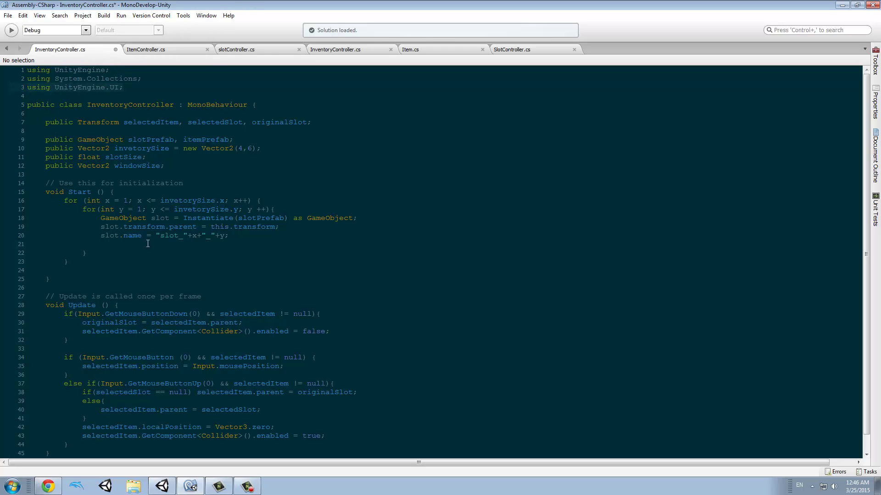
pyautogui.click(119, 243)
pyautogui.write('slot.')
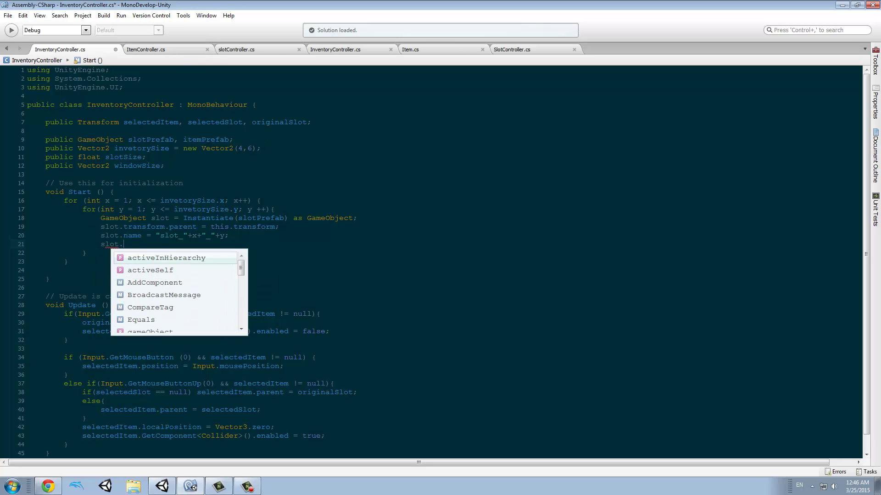
pyautogui.write('getcomp')
pyautogui.press('Return')
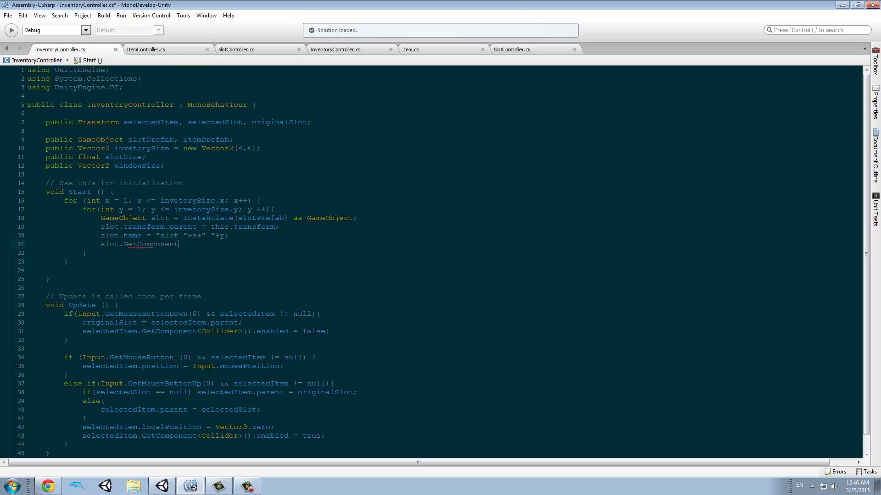
pyautogui.write('<Rect')
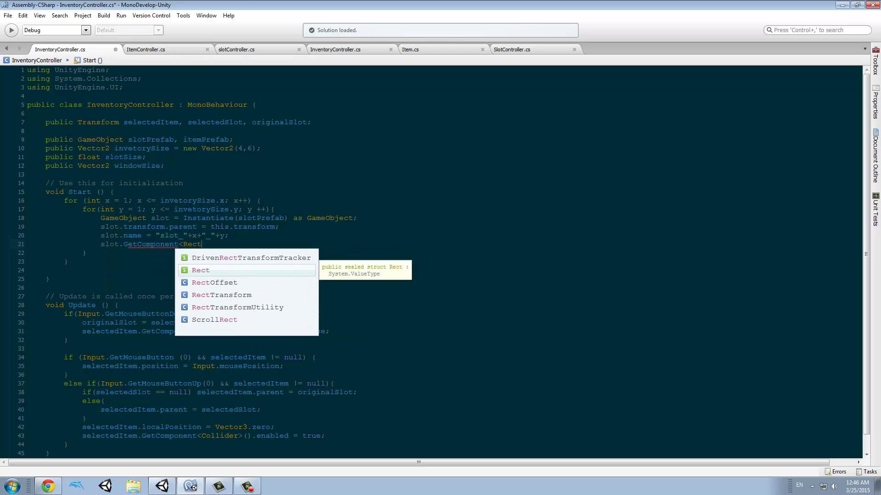
pyautogui.write('Trans')
pyautogui.press('Return')
pyautogui.write('>')
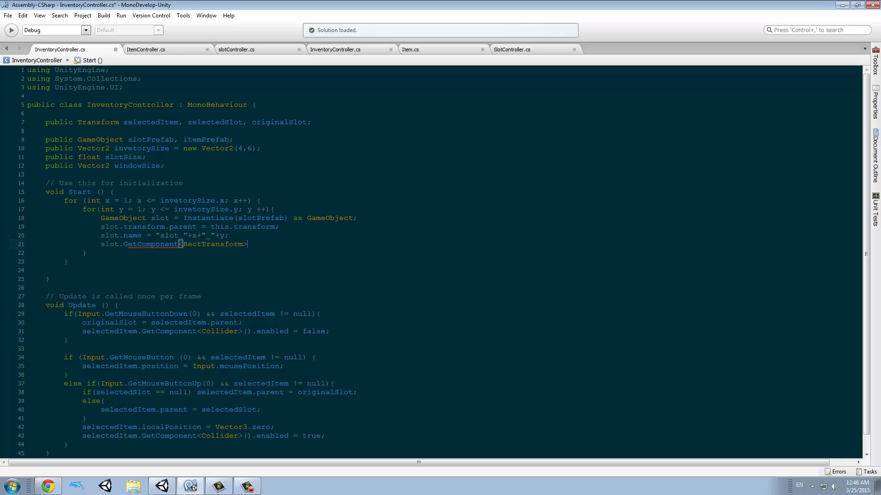
pyautogui.write('()')
pyautogui.write(')')
pyautogui.write('.')
pyautogui.write('l')
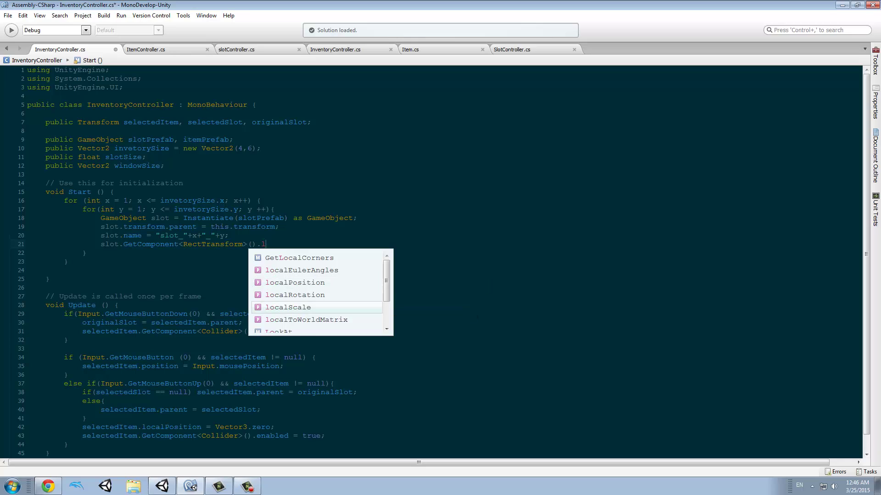
pyautogui.press('BackSpace')
pyautogui.write('anchor')
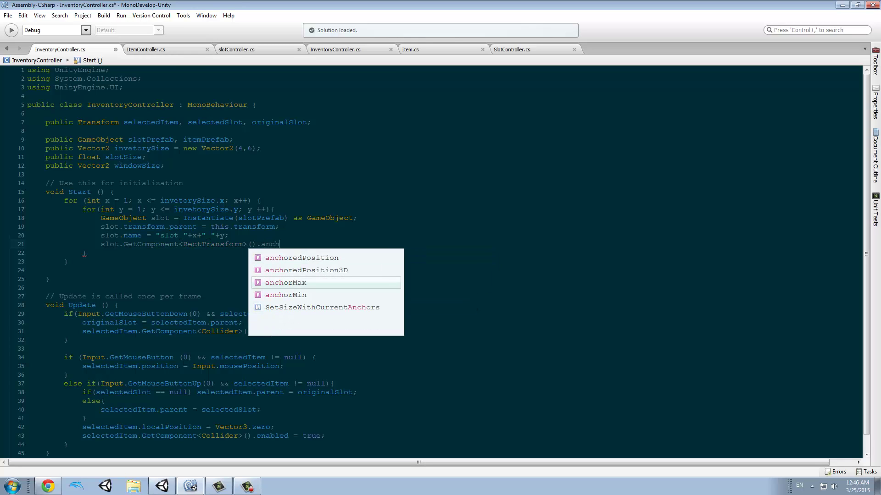
pyautogui.press('Up')
pyautogui.press('Up')
pyautogui.press('Return')
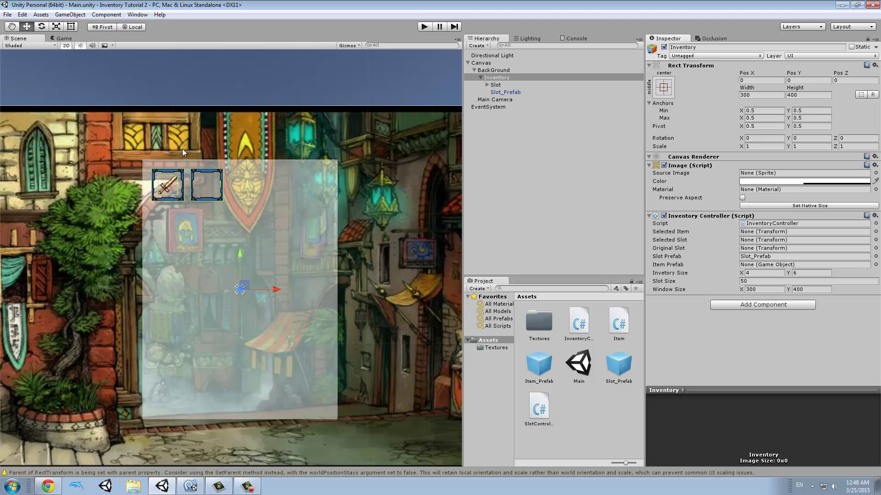
# - Check the Inventory Controller's Window Size (300 by 400) and Inventory Size values in the Inspector
pyautogui.click(759, 291)
pyautogui.click(809, 289)
pyautogui.click(809, 272)
# - Set anchoredPosition to new Vector3 with windowSize.x/(invetorySize.x+1)*x as its x argument
pyautogui.hotkey('alt', 'Tab')
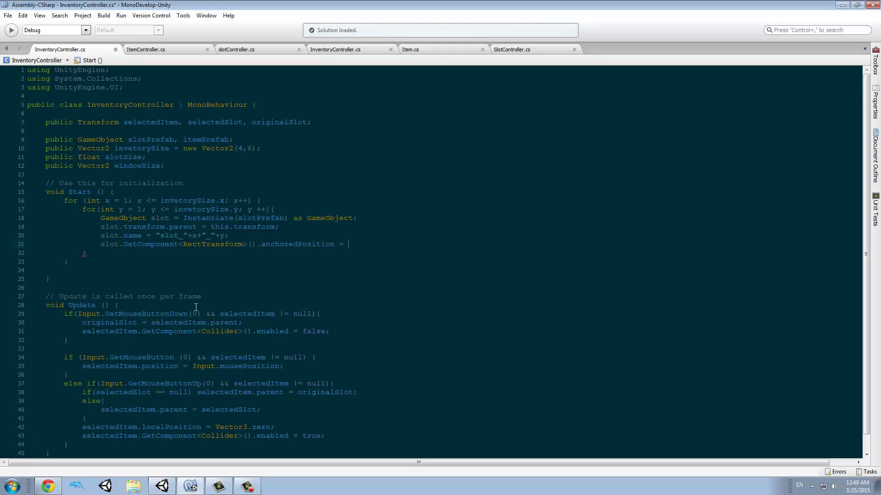
pyautogui.click(351, 244)
pyautogui.write('new Vector3')
pyautogui.write('();')
pyautogui.keyDown('ctrl'); pyautogui.scroll(2, 397, 234); pyautogui.keyUp('ctrl')
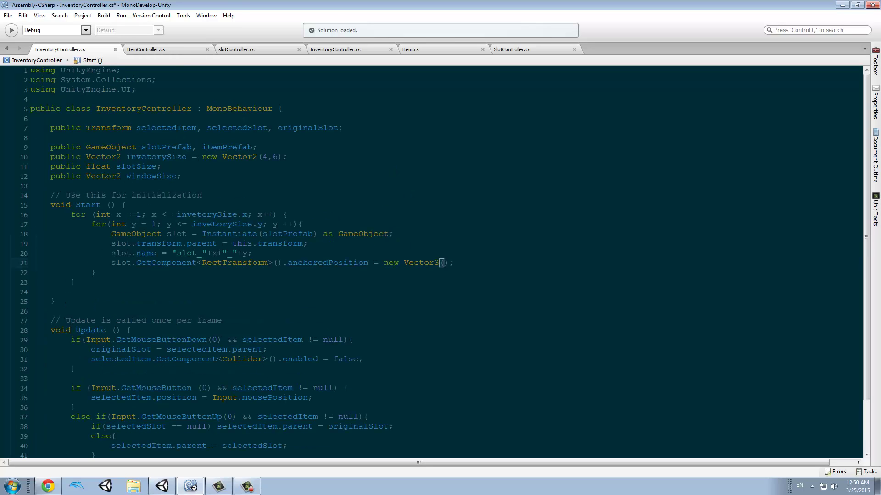
pyautogui.write('windo')
pyautogui.press('Return')
pyautogui.write('.x')
pyautogui.write('/(')
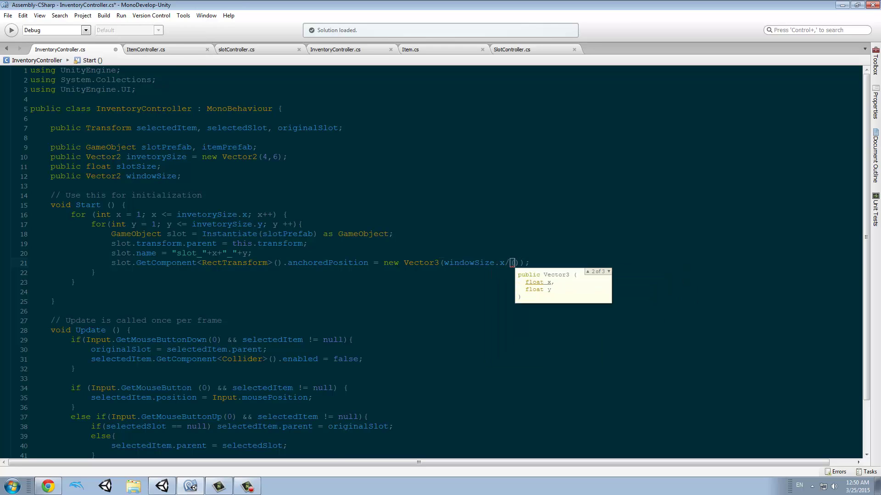
pyautogui.write('inve')
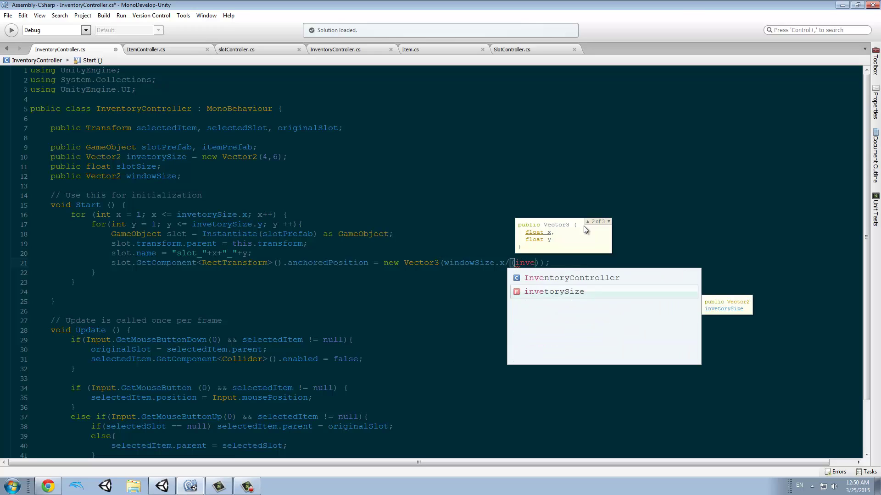
pyautogui.press('Return')
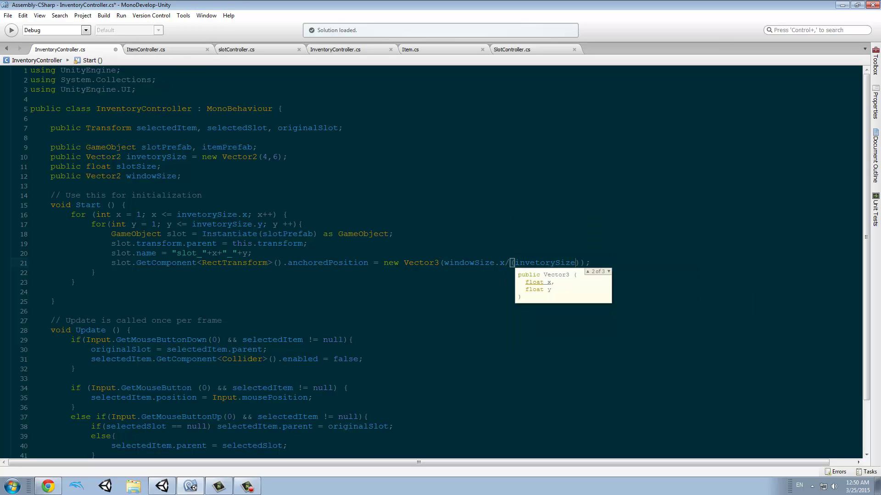
pyautogui.write('.x')
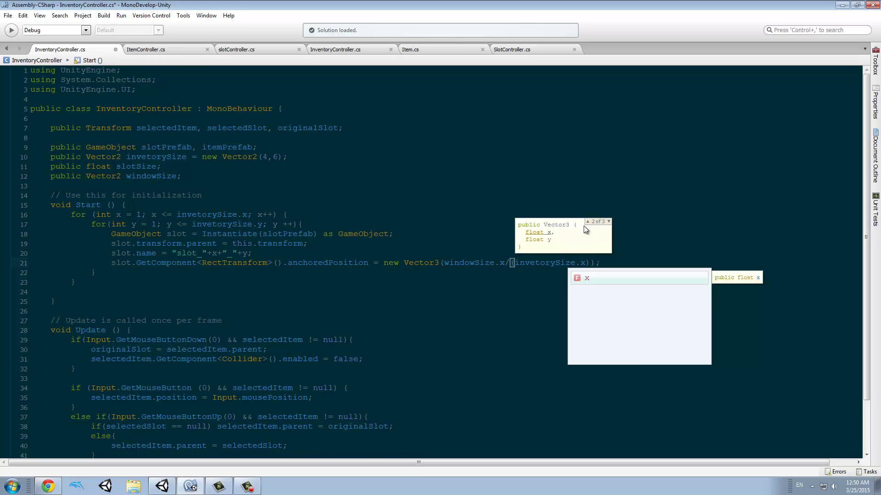
pyautogui.write('+1')
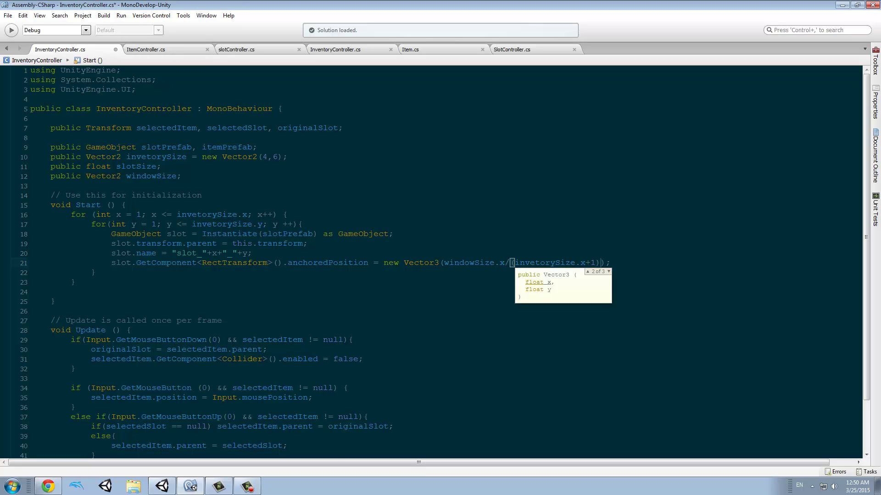
pyautogui.write(')*')
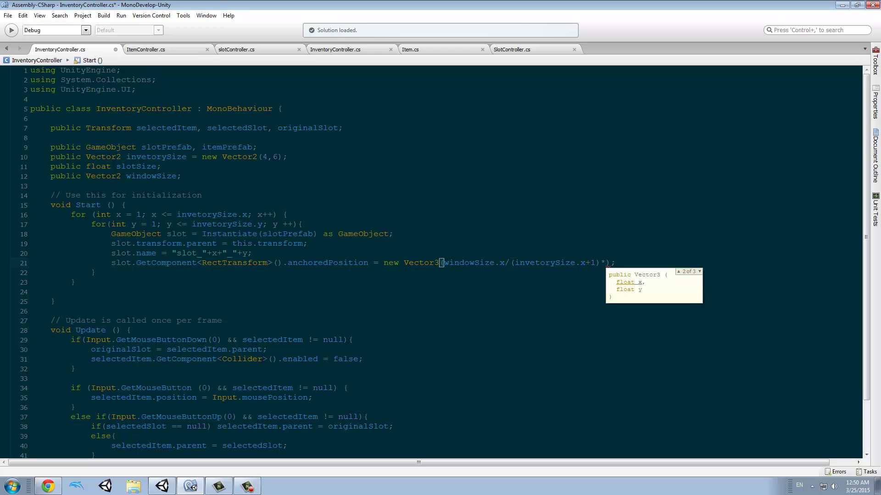
pyautogui.write('x')
pyautogui.press('Escape')
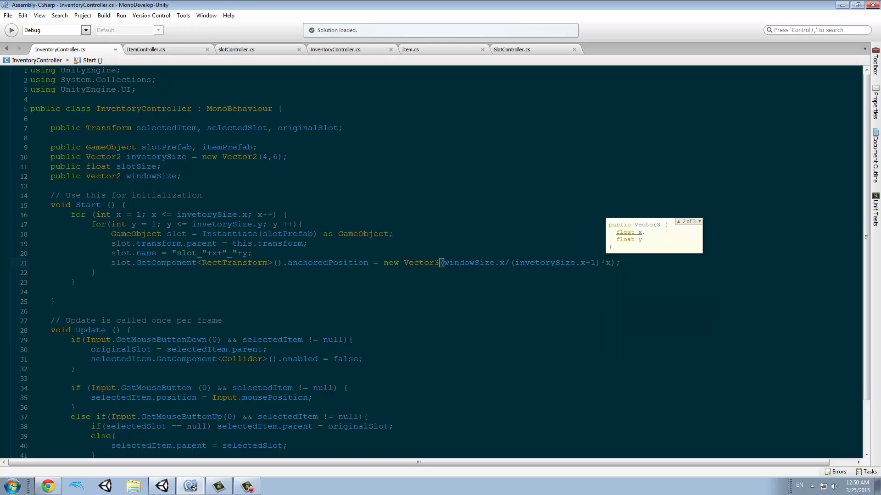
pyautogui.write(', y')
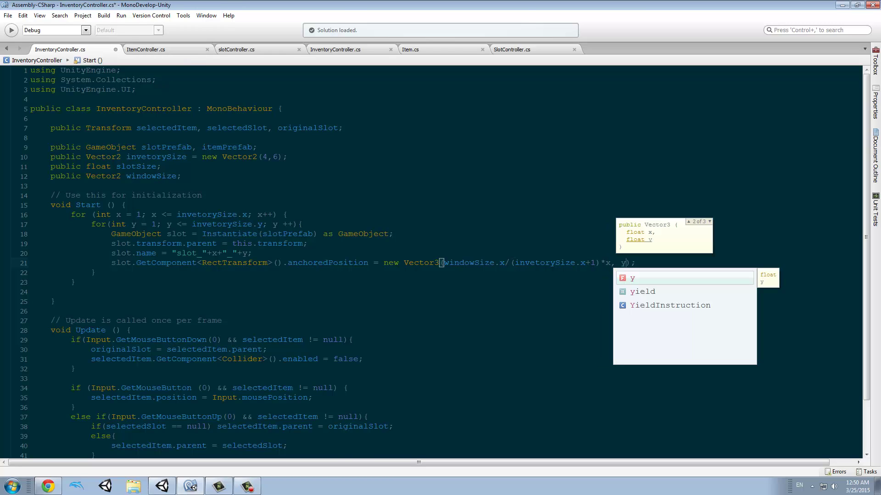
# - Add windowSize.y/(invetorySize.y+1)*-y as the Vector3's y argument
pyautogui.press('BackSpace')
pyautogui.write('wind')
pyautogui.press('Return')
pyautogui.write('.')
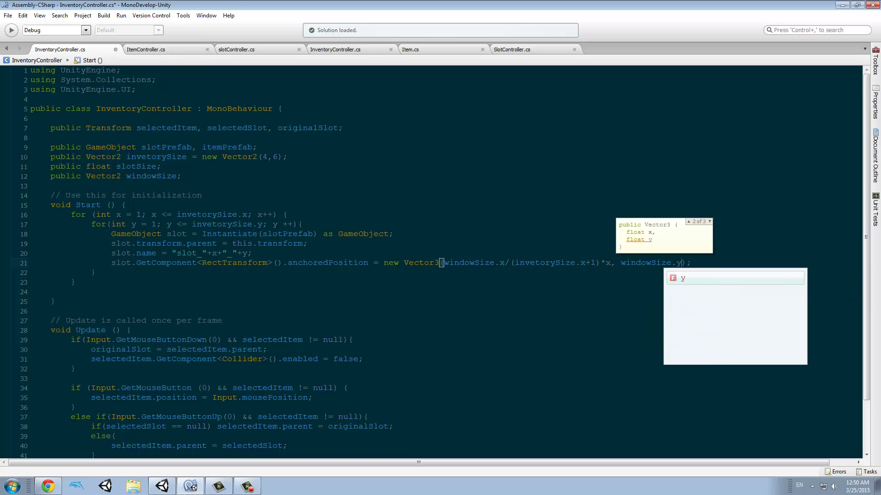
pyautogui.write('y / (')
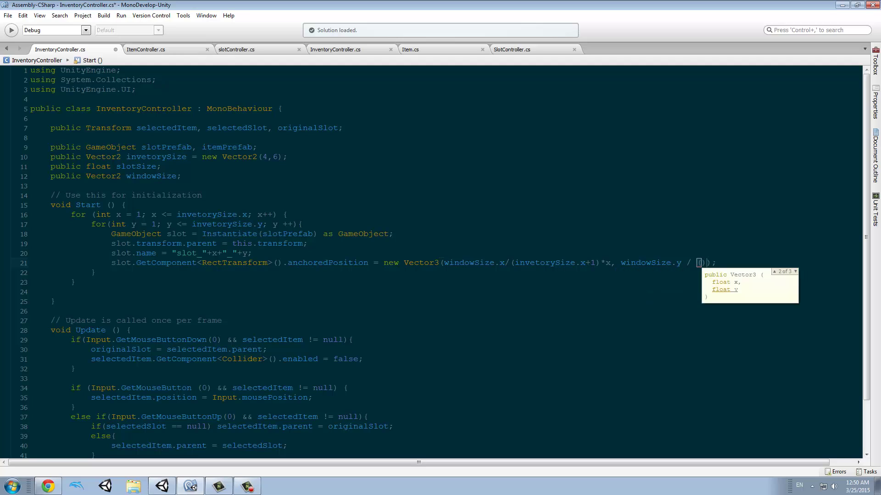
pyautogui.write('inv')
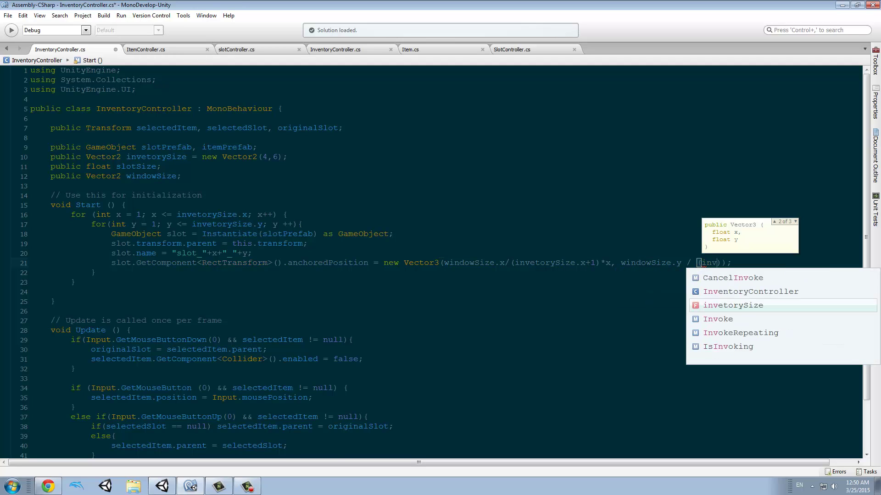
pyautogui.write('en')
pyautogui.press('BackSpace')
pyautogui.press('BackSpace')
pyautogui.press('BackSpace')
pyautogui.press('BackSpace')
pyautogui.press('BackSpace')
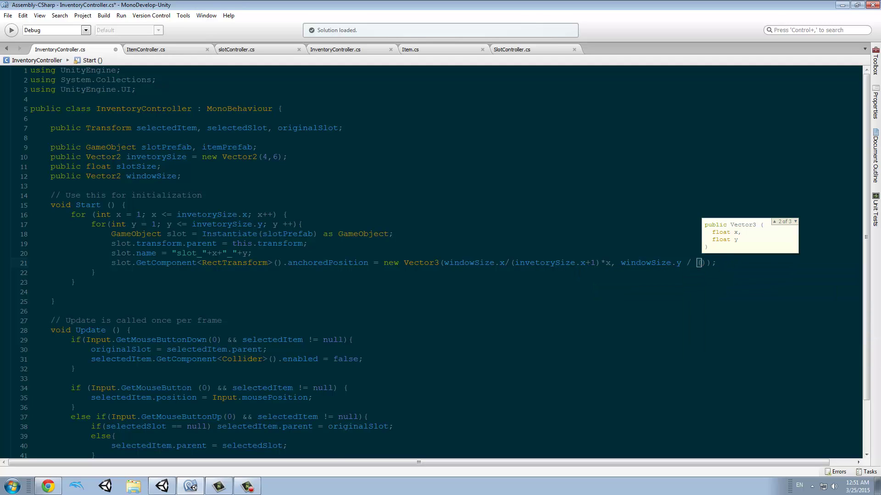
pyautogui.write('invetorySize.')
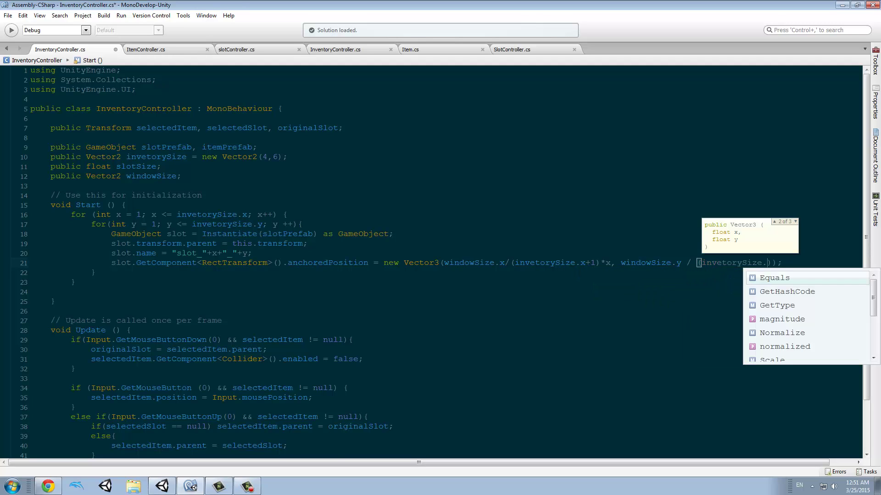
pyautogui.write('y')
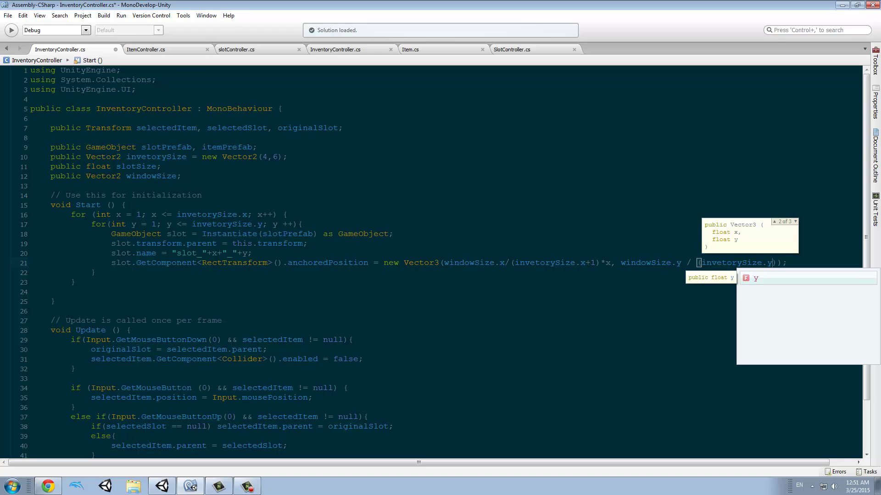
pyautogui.write('+1')
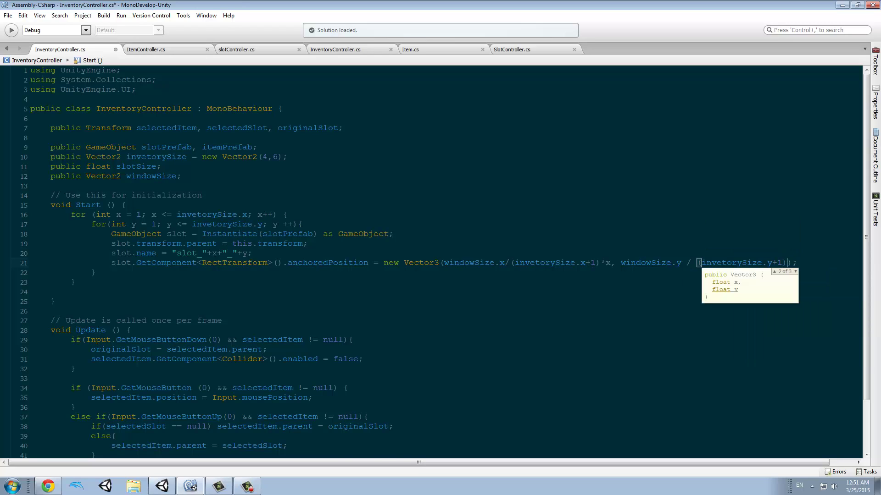
pyautogui.write(') * ')
pyautogui.write('-')
pyautogui.write('y')
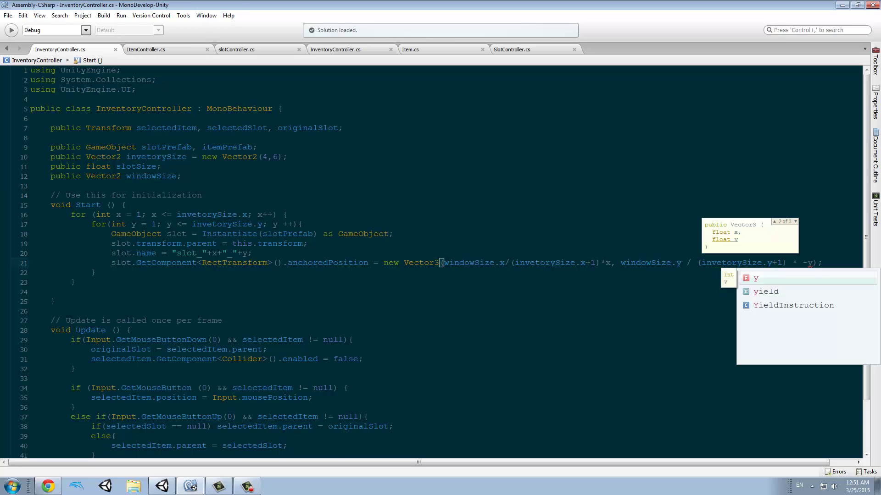
pyautogui.hotkey('alt', 'Tab')
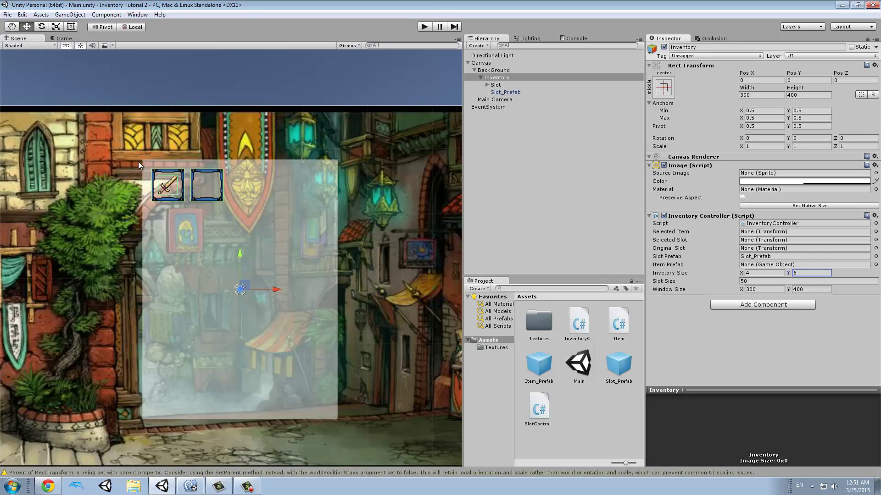
# - Inspect the Slot object's Rect Transform anchored position
pyautogui.click(155, 175)
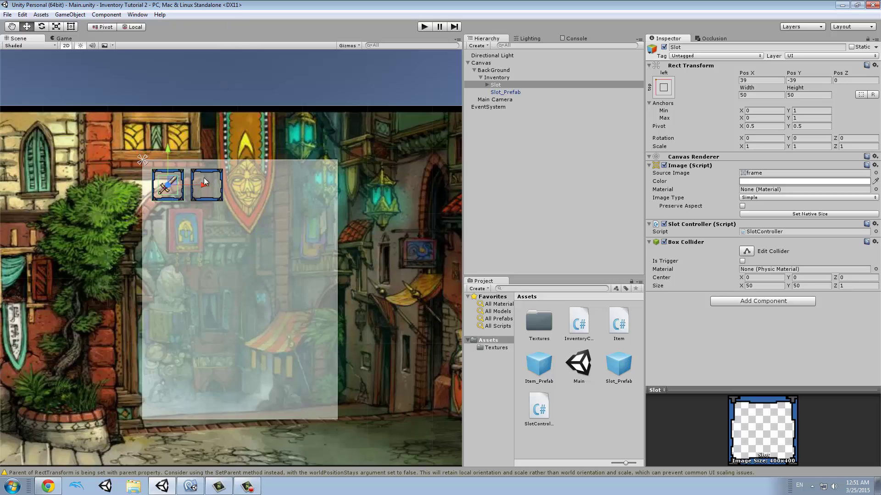
pyautogui.hotkey('alt', 'Tab')
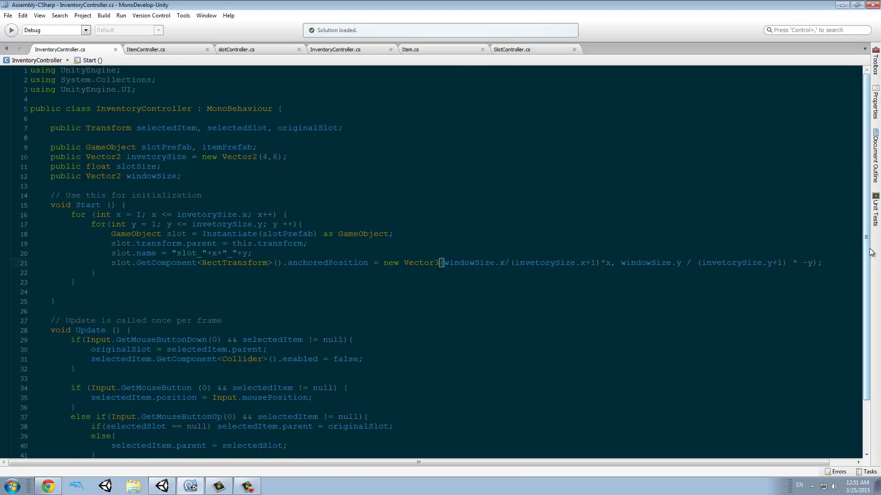
pyautogui.write(', ')
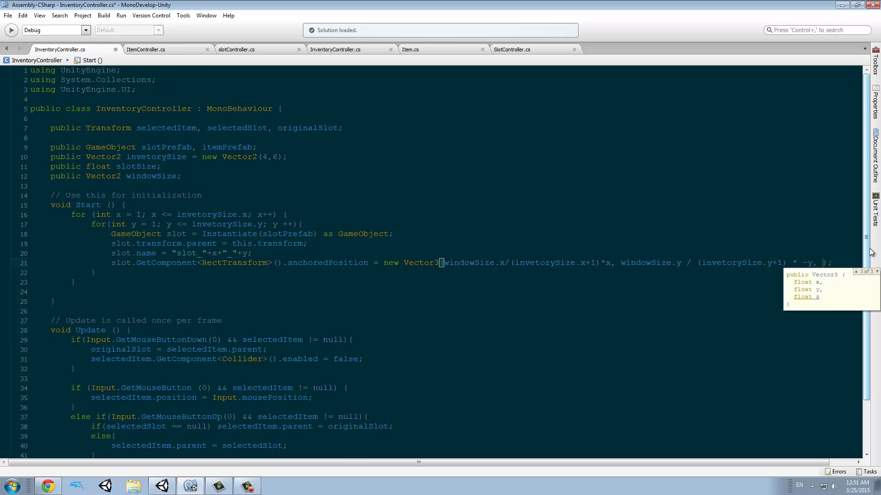
pyautogui.write('0')
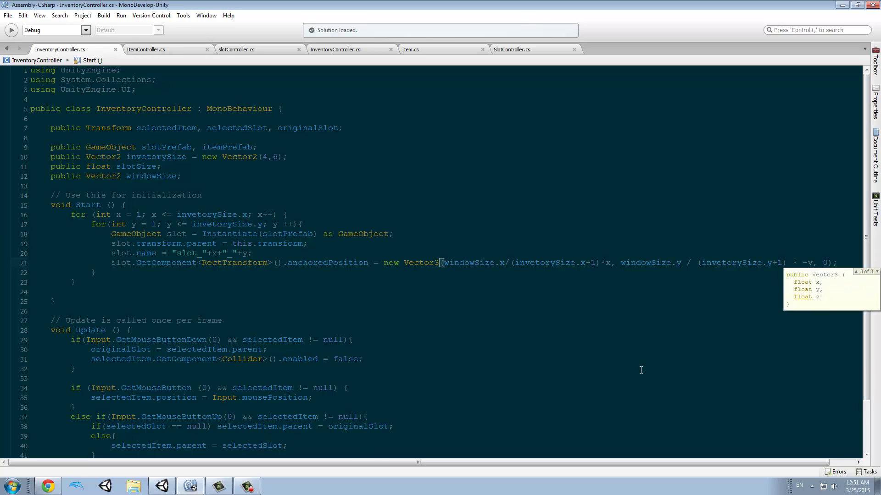
# - Finish the anchoredPosition Vector3 with a z value of 0 on line 21
pyautogui.click(627, 255)
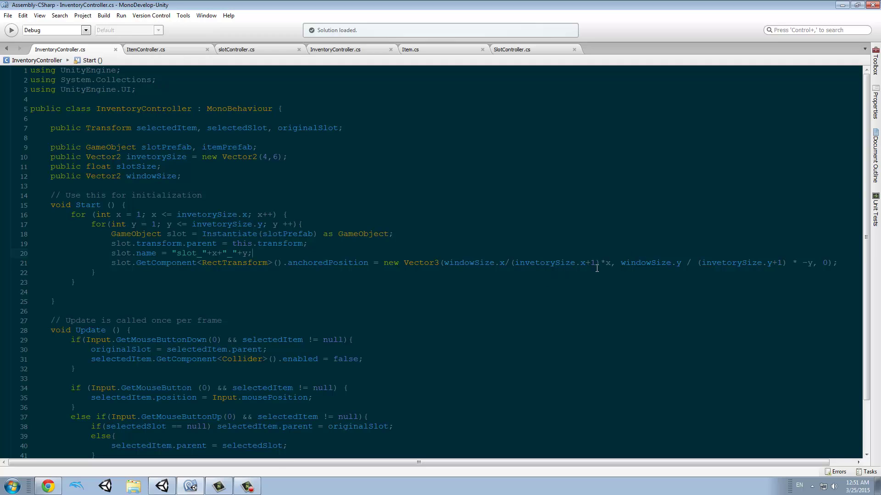
pyautogui.keyDown('ctrl'); pyautogui.scroll(2, 449, 254); pyautogui.keyUp('ctrl')
pyautogui.keyDown('ctrl'); pyautogui.scroll(-1, 811, 250); pyautogui.keyUp('ctrl')
pyautogui.keyDown('ctrl'); pyautogui.scroll(-1, 661, 244); pyautogui.keyUp('ctrl')
pyautogui.keyDown('ctrl'); pyautogui.scroll(-1, 318, 252); pyautogui.keyUp('ctrl')
pyautogui.hotkey('alt', 'Tab')
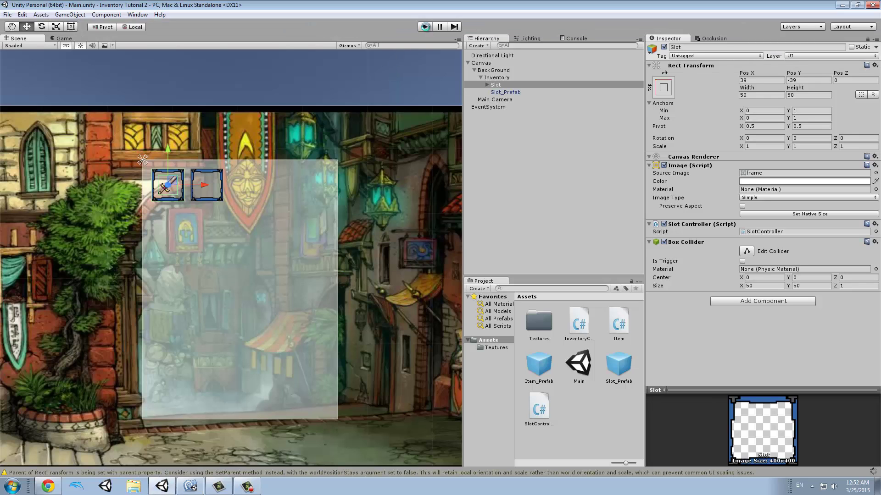
# - Play the scene, inspect slots slot_1_1 through slot_4_6, and drag the sword into column one's fifth slot
pyautogui.click(424, 27)
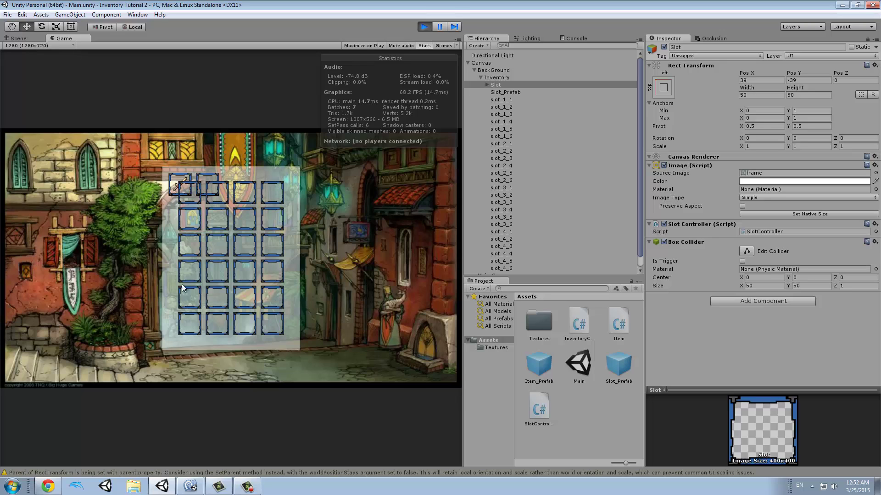
pyautogui.click(509, 98)
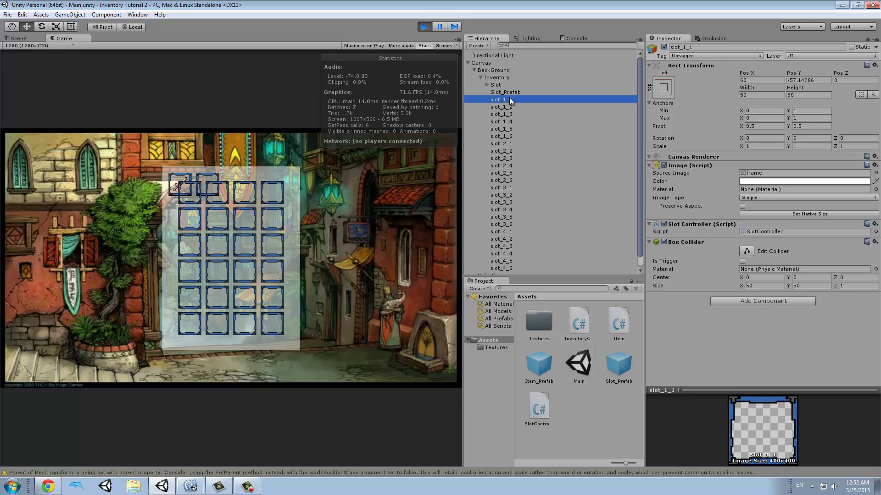
pyautogui.click(514, 106)
pyautogui.click(514, 121)
pyautogui.scroll(-1, 519, 158)
pyautogui.click(512, 256)
pyautogui.scroll(1, 513, 234)
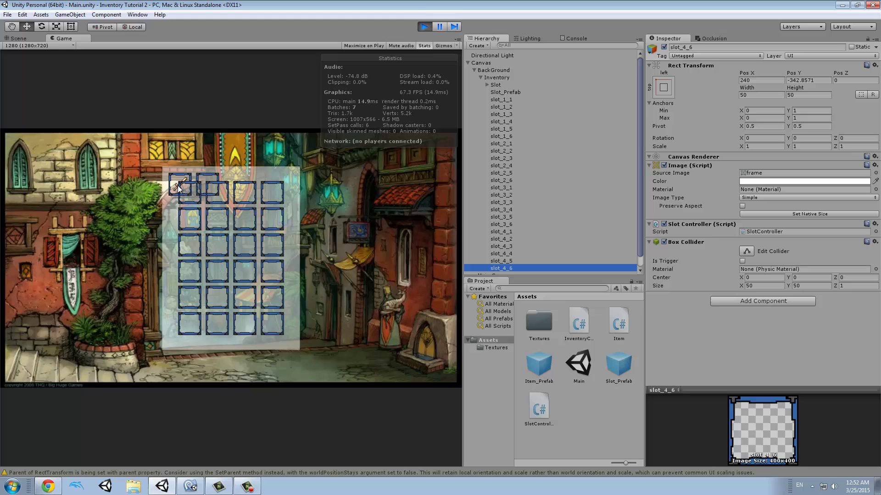
pyautogui.moveTo(175, 184)
pyautogui.mouseDown()
pyautogui.moveTo(263, 297)
pyautogui.moveTo(221, 298)
pyautogui.moveTo(190, 244)
pyautogui.mouseUp()
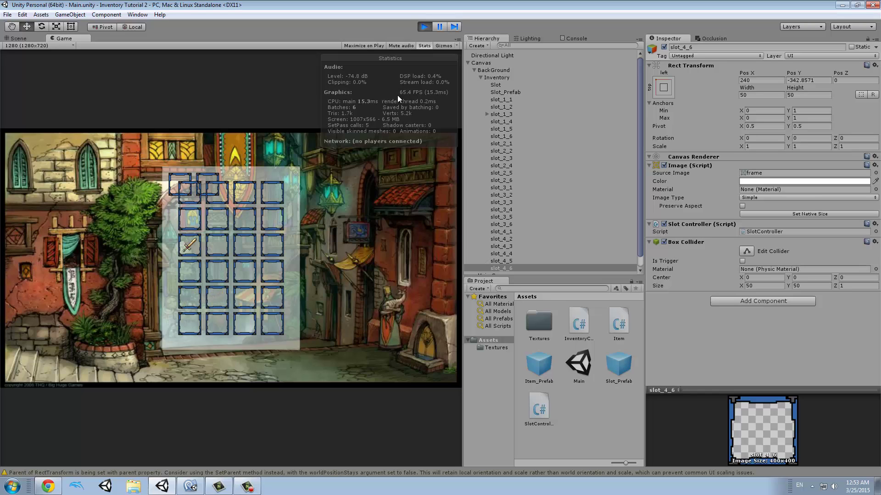